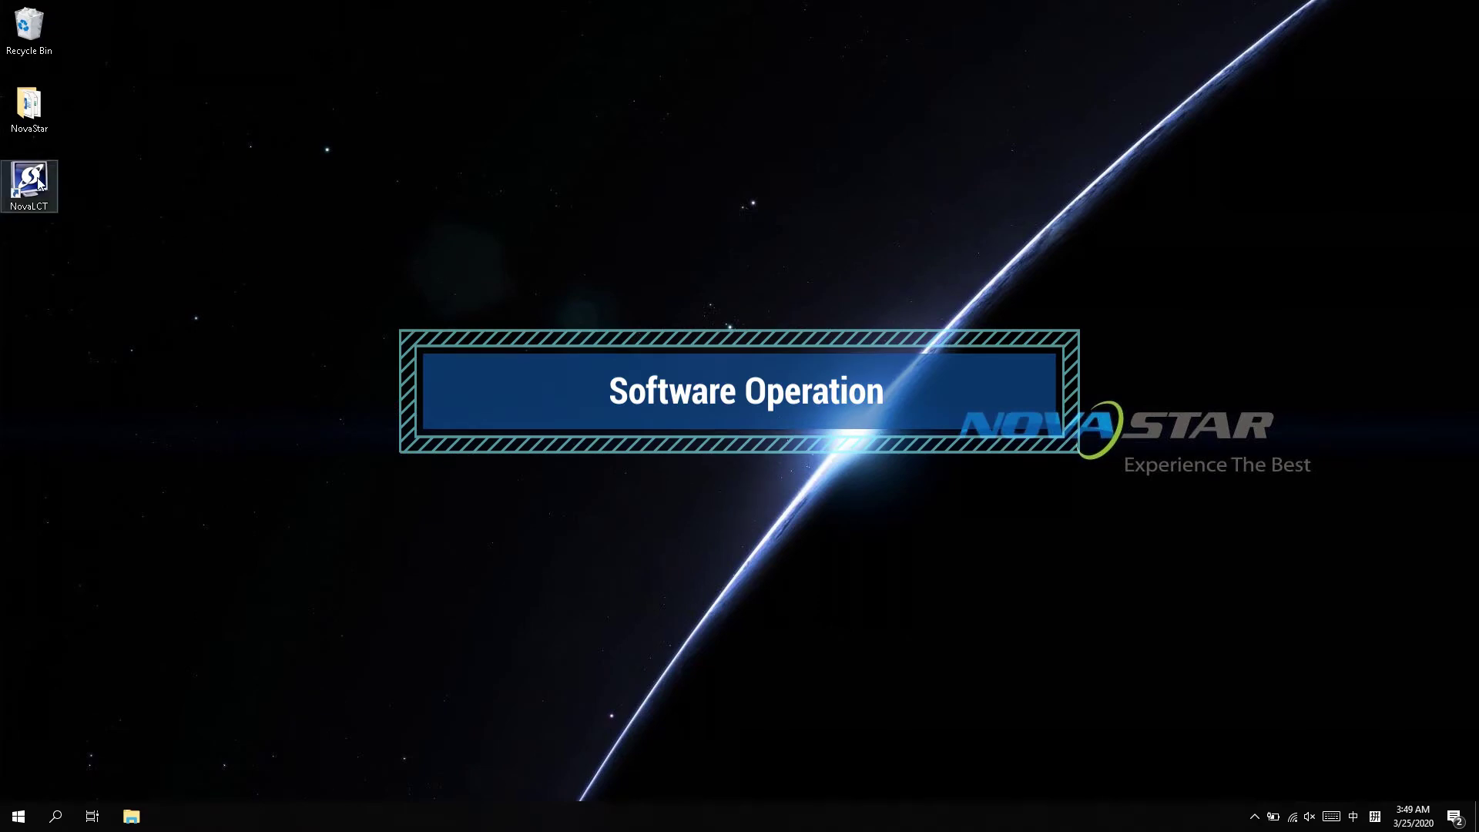
Launch NovaLCT and log in through User > Advanced Synchronous System User Login
{"action": "left_click", "coordinate": [29, 182]}
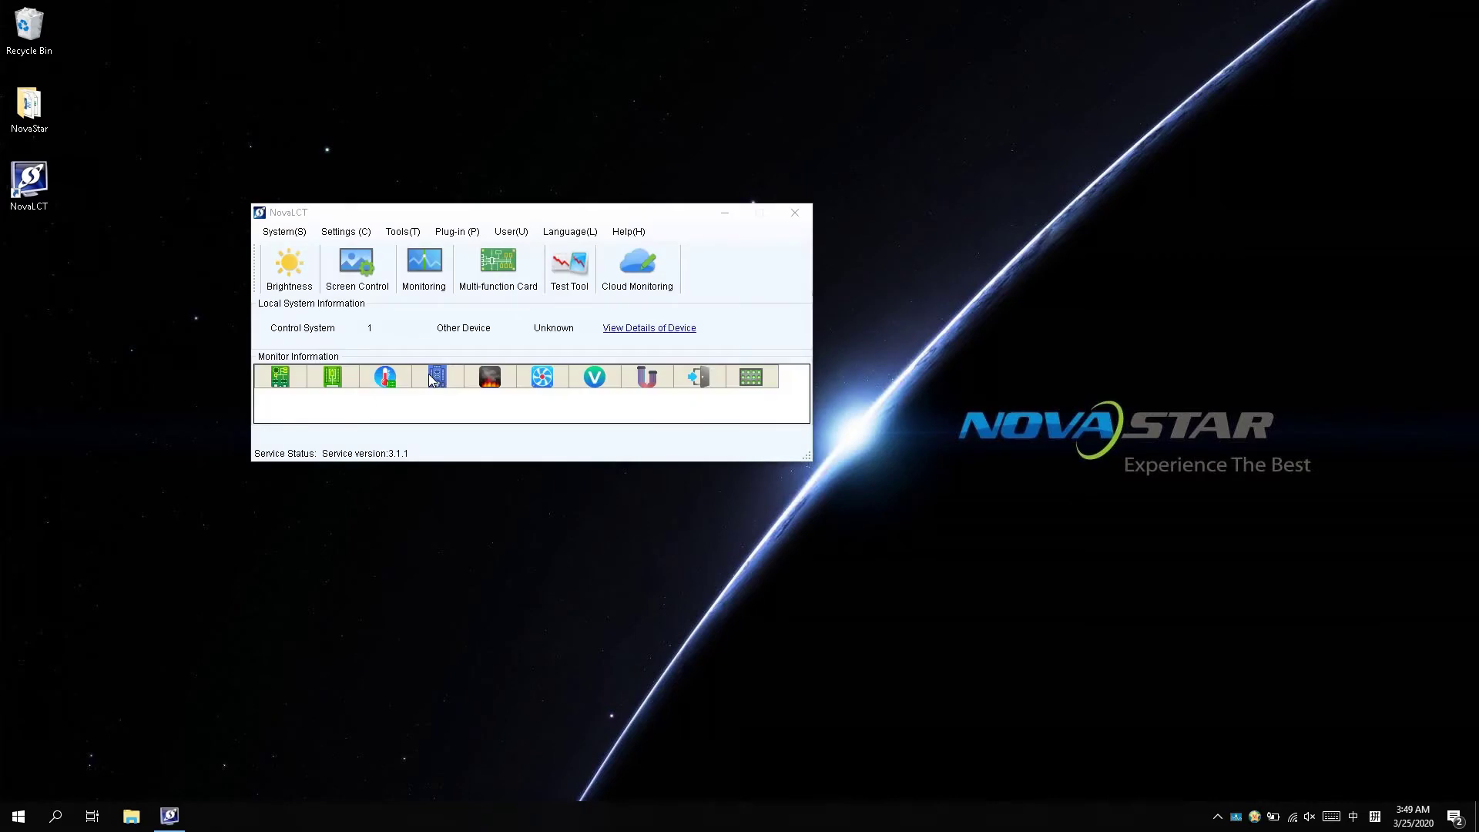
{"action": "left_click", "coordinate": [520, 231]}
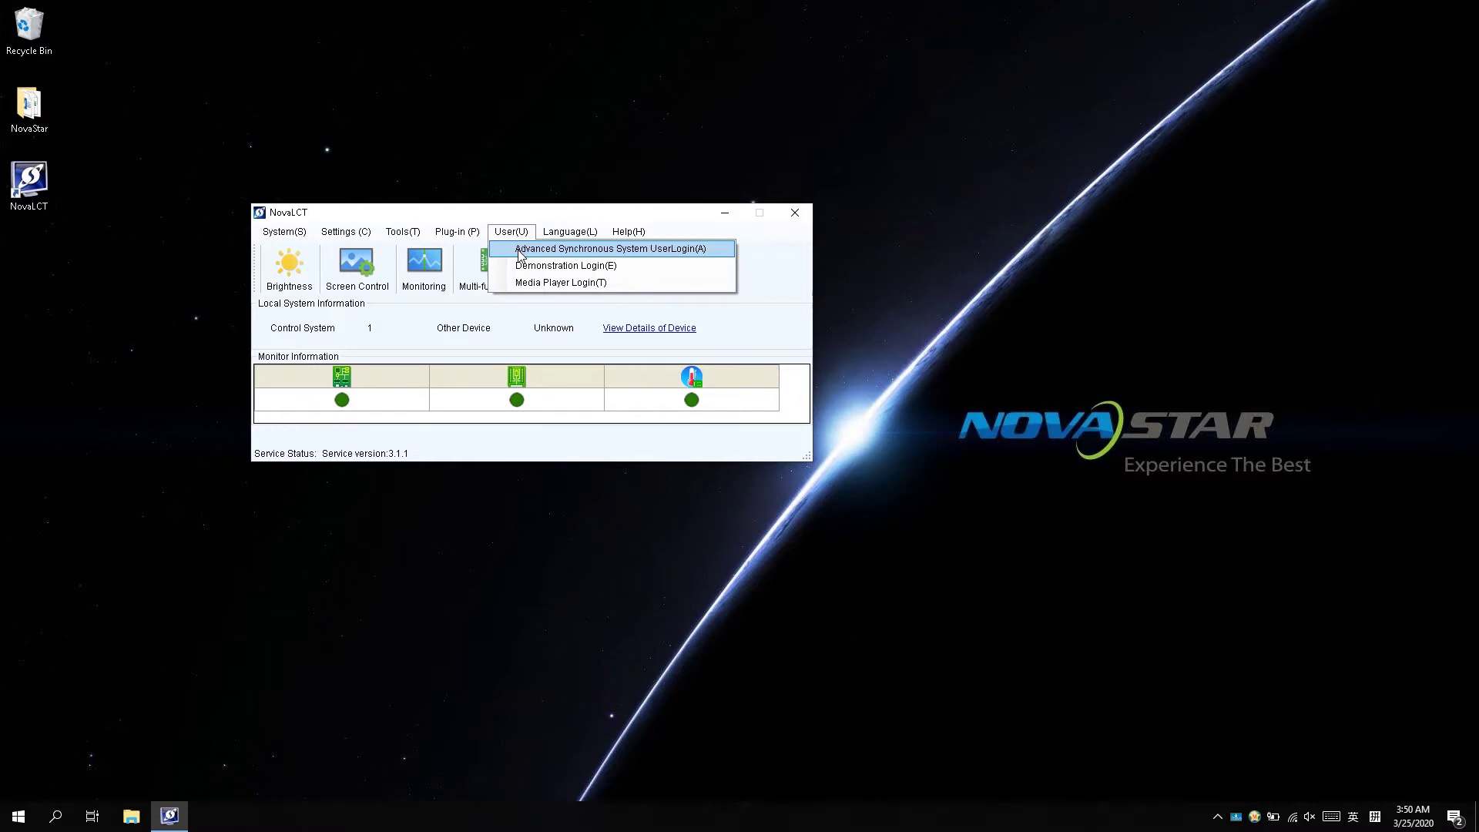
{"action": "left_click", "coordinate": [518, 249]}
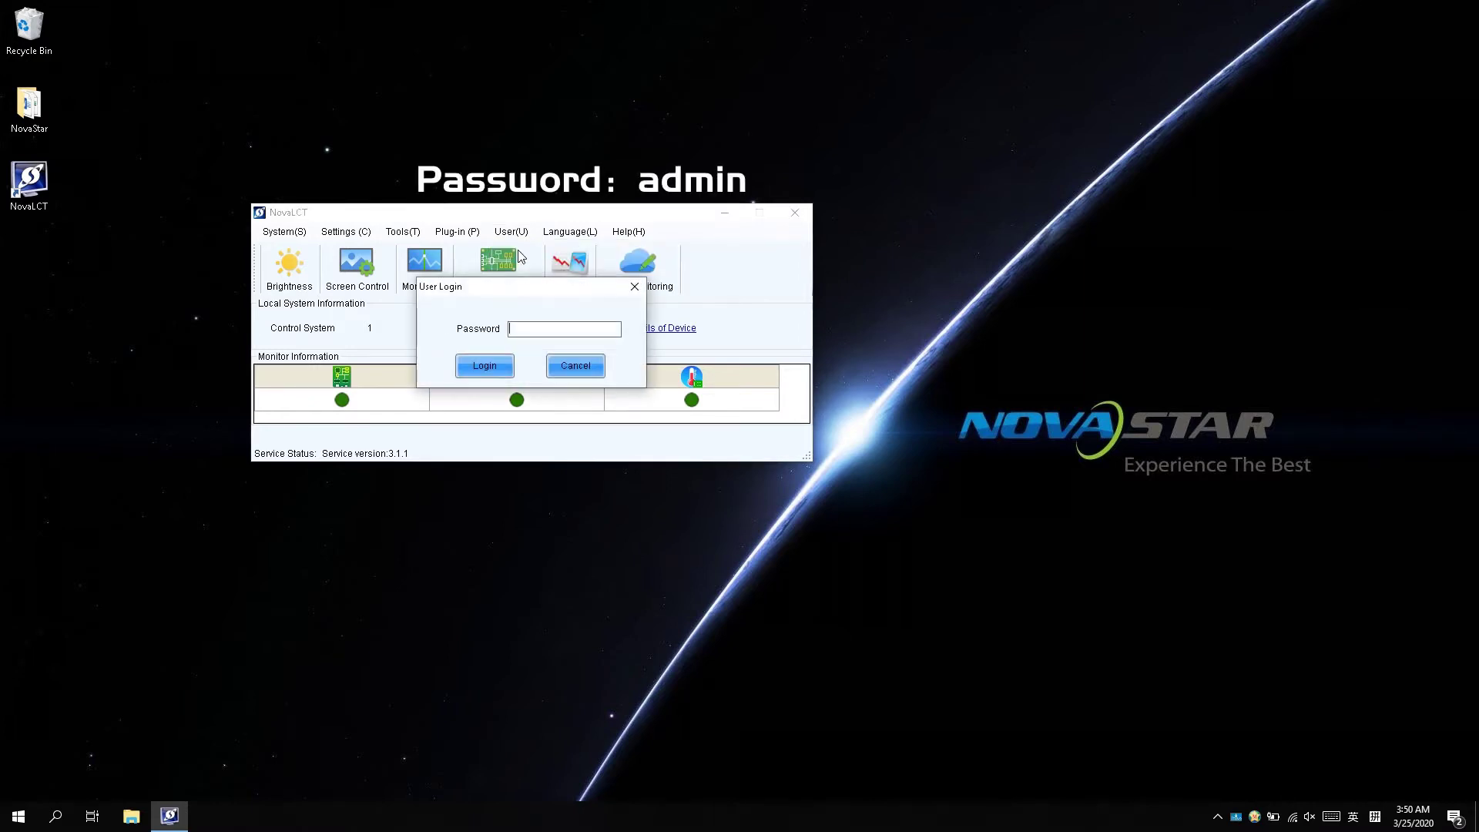
{"action": "type", "text": "adin"}
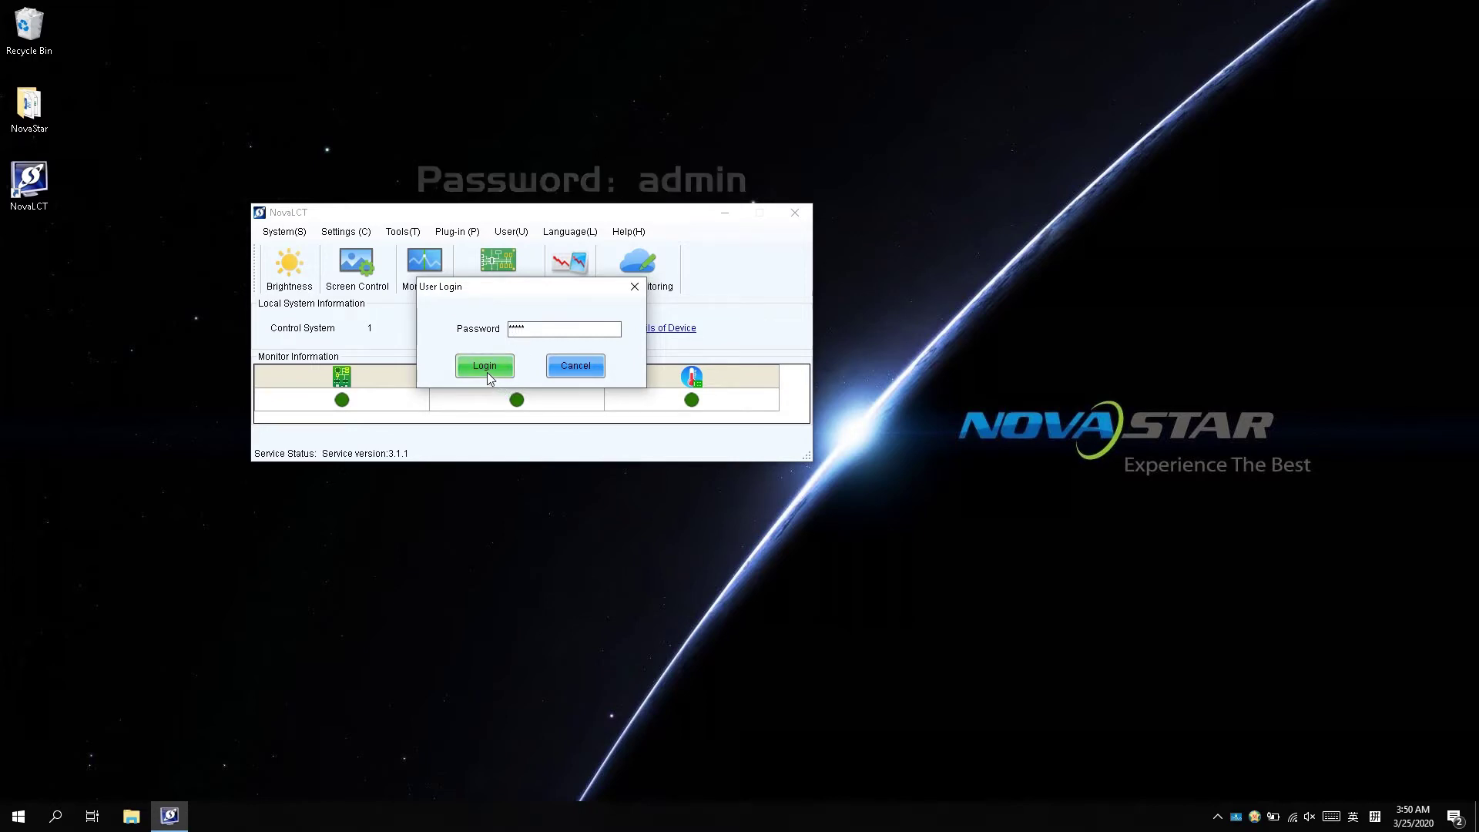
{"action": "left_click", "coordinate": [491, 372]}
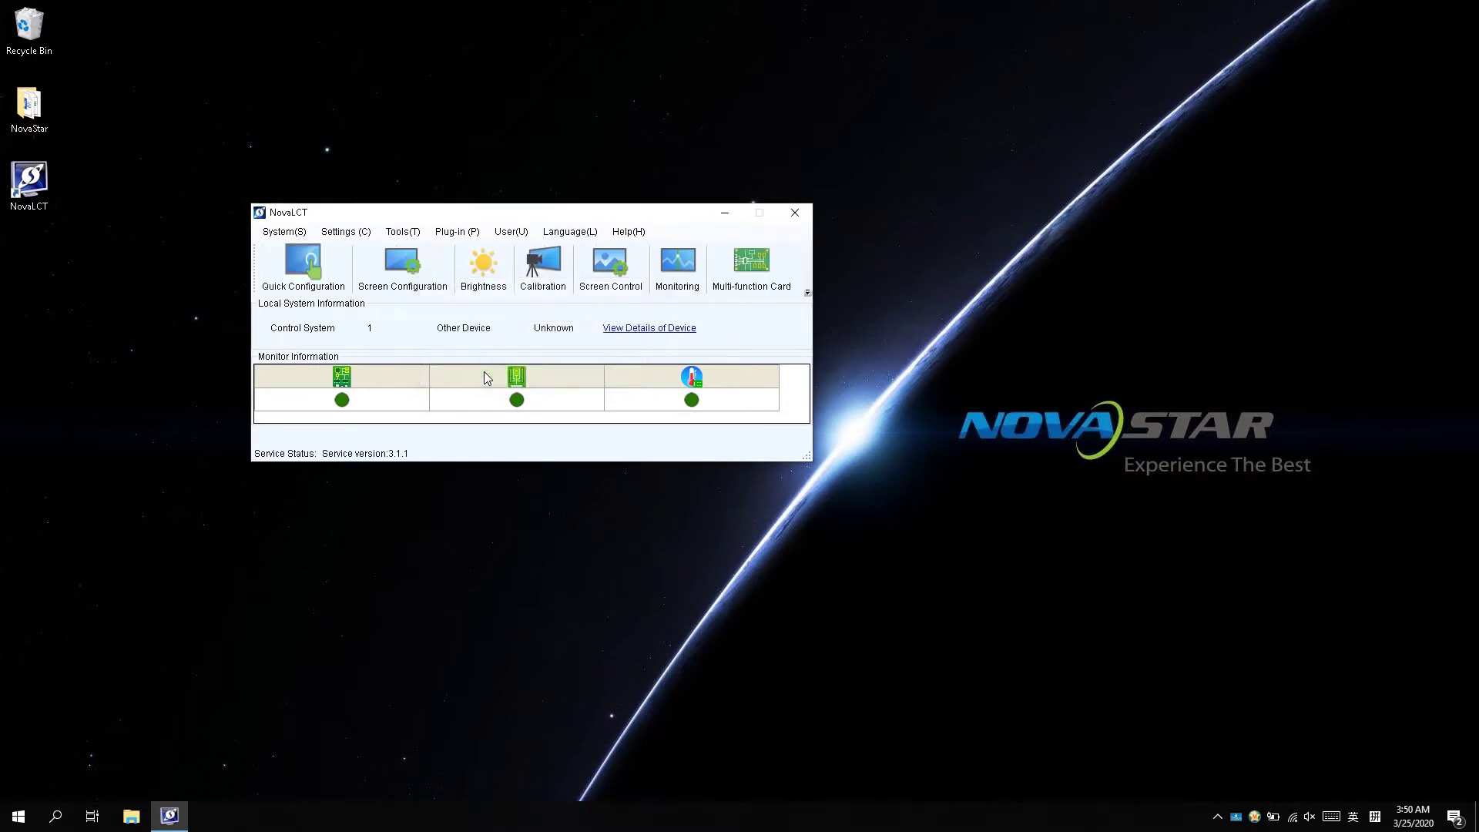
Switch Brightness to Manual Adjustment at 193 (75.7%) and save it to hardware
{"action": "left_click", "coordinate": [483, 269]}
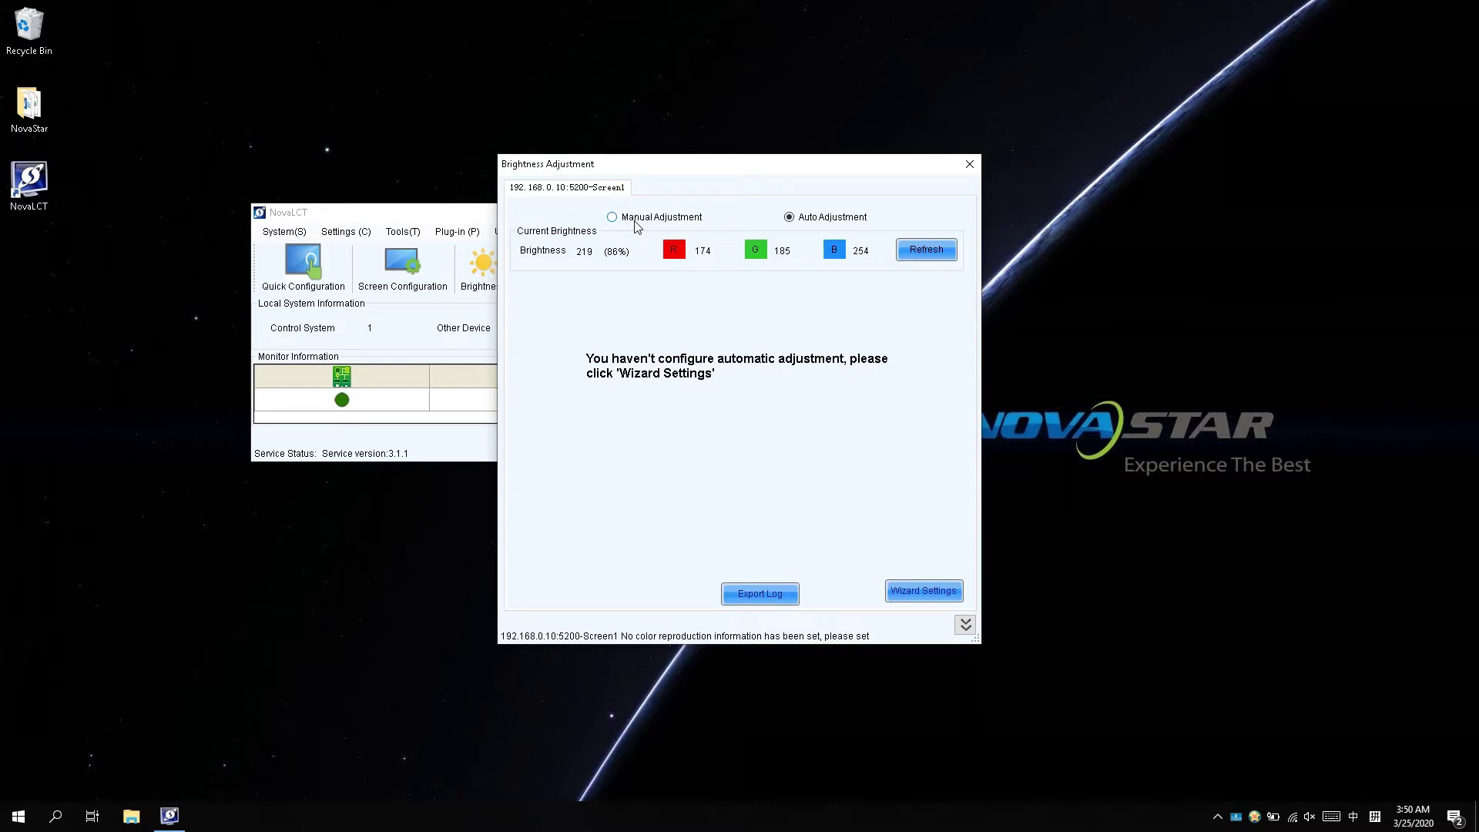
{"action": "left_click", "coordinate": [634, 223]}
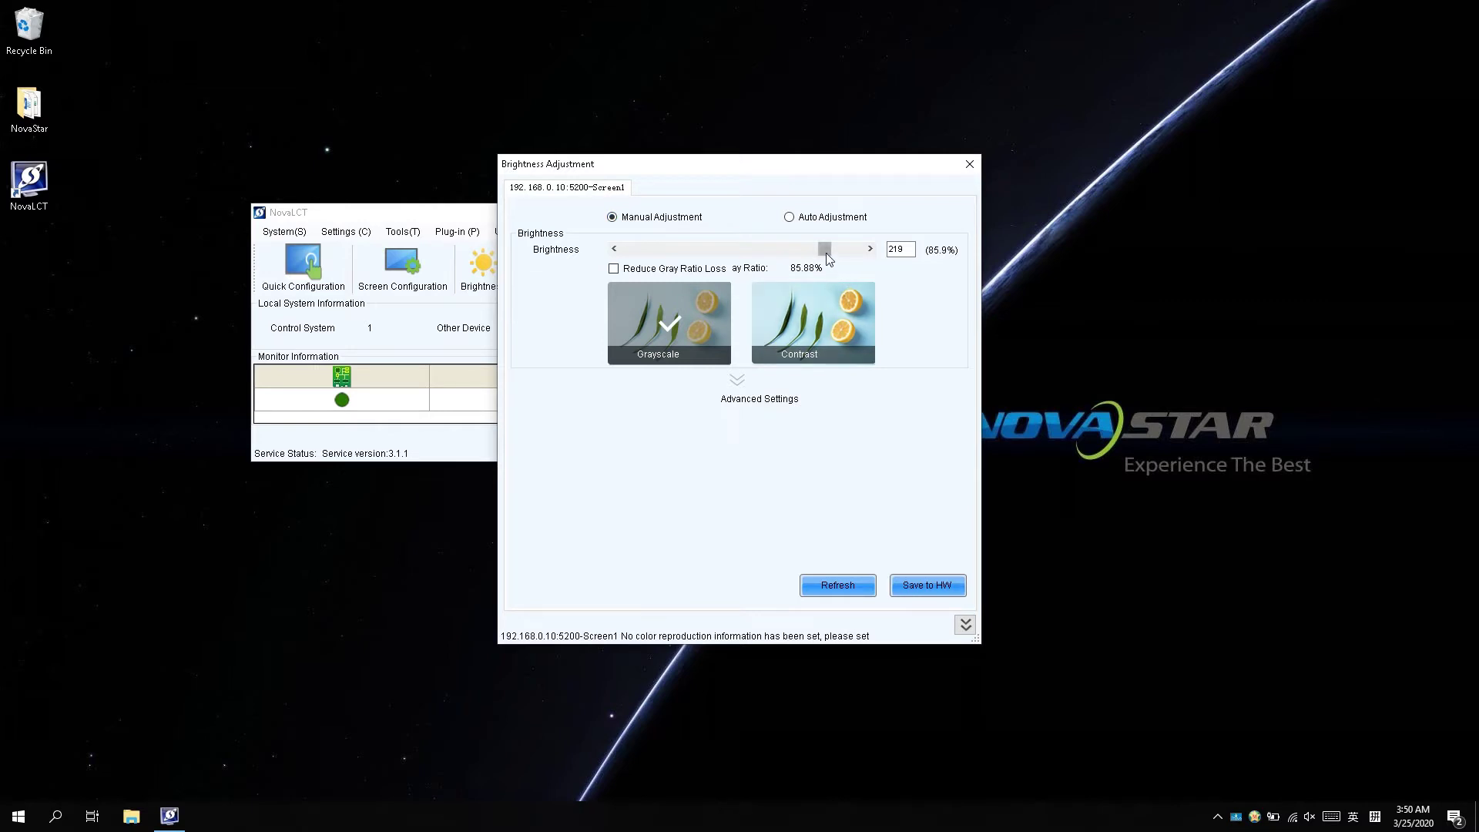
{"action": "mouse_move", "coordinate": [826, 252]}
{"action": "left_mouse_down"}
{"action": "mouse_move", "coordinate": [710, 255]}
{"action": "mouse_move", "coordinate": [844, 256]}
{"action": "mouse_move", "coordinate": [803, 252]}
{"action": "left_mouse_up"}
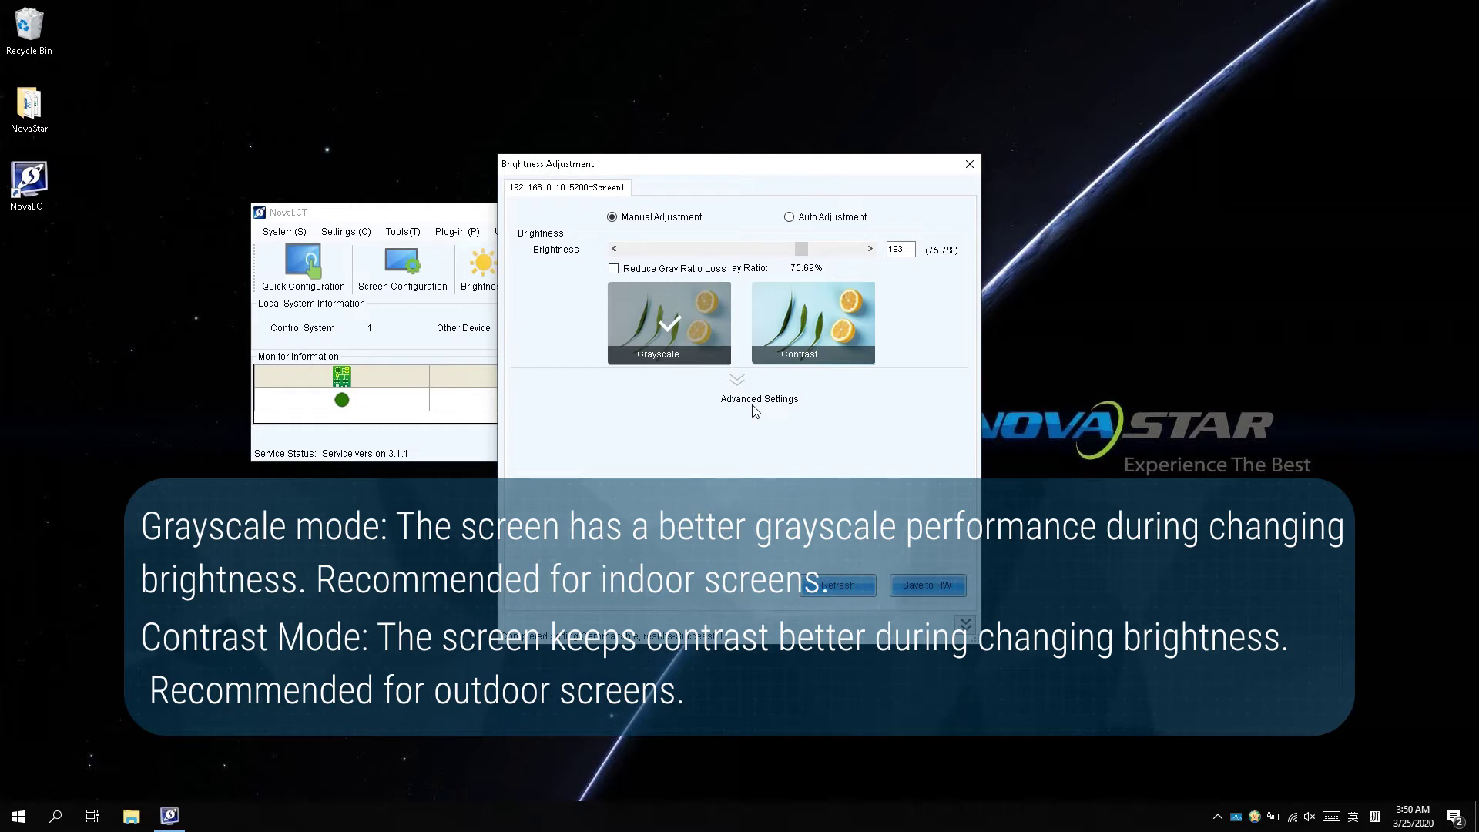
{"action": "left_click", "coordinate": [912, 588]}
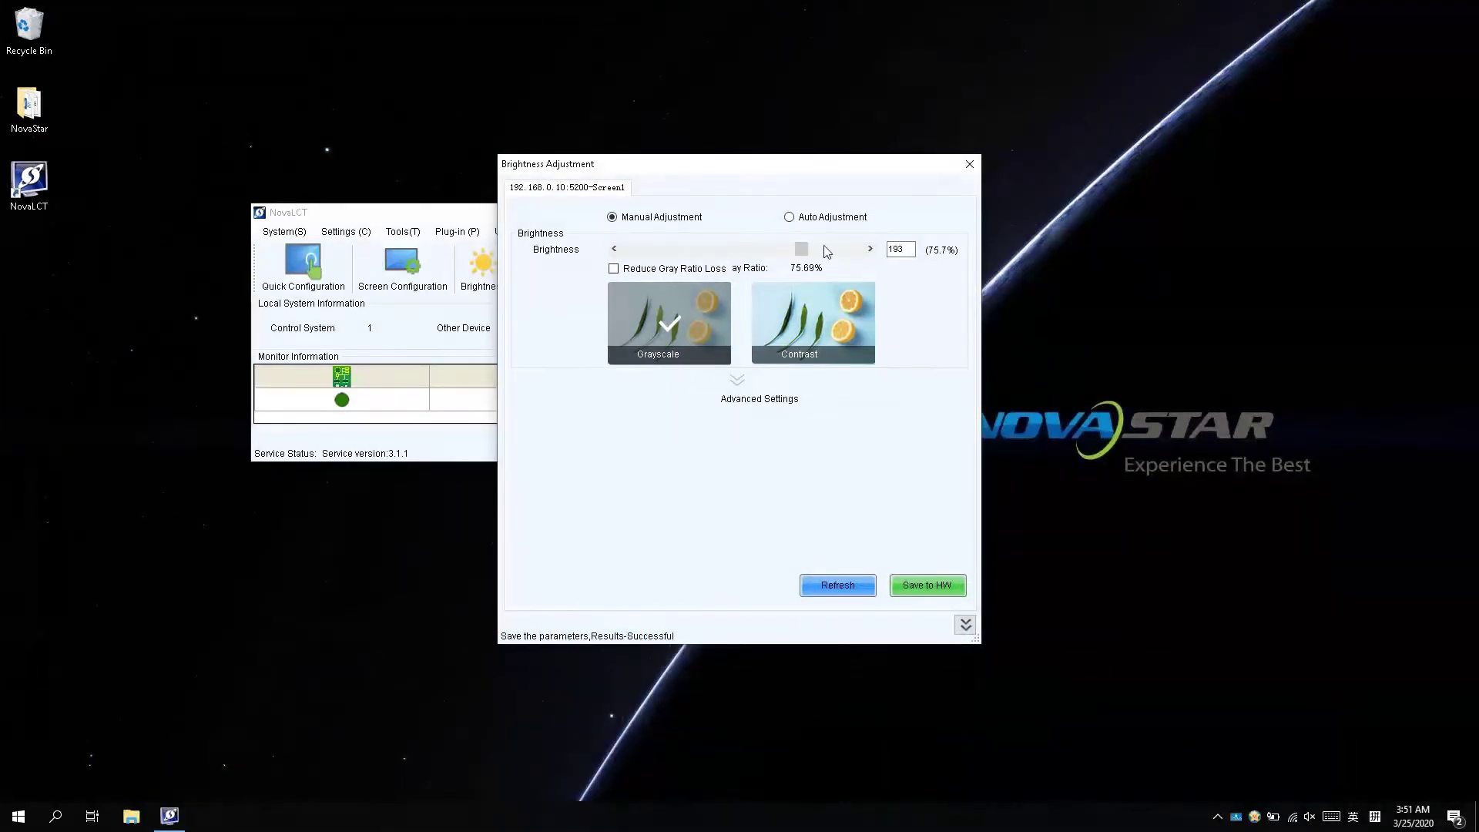
Select Auto Adjustment and choose Adjust by Light Sensor in the setup wizard
{"action": "left_click", "coordinate": [824, 220]}
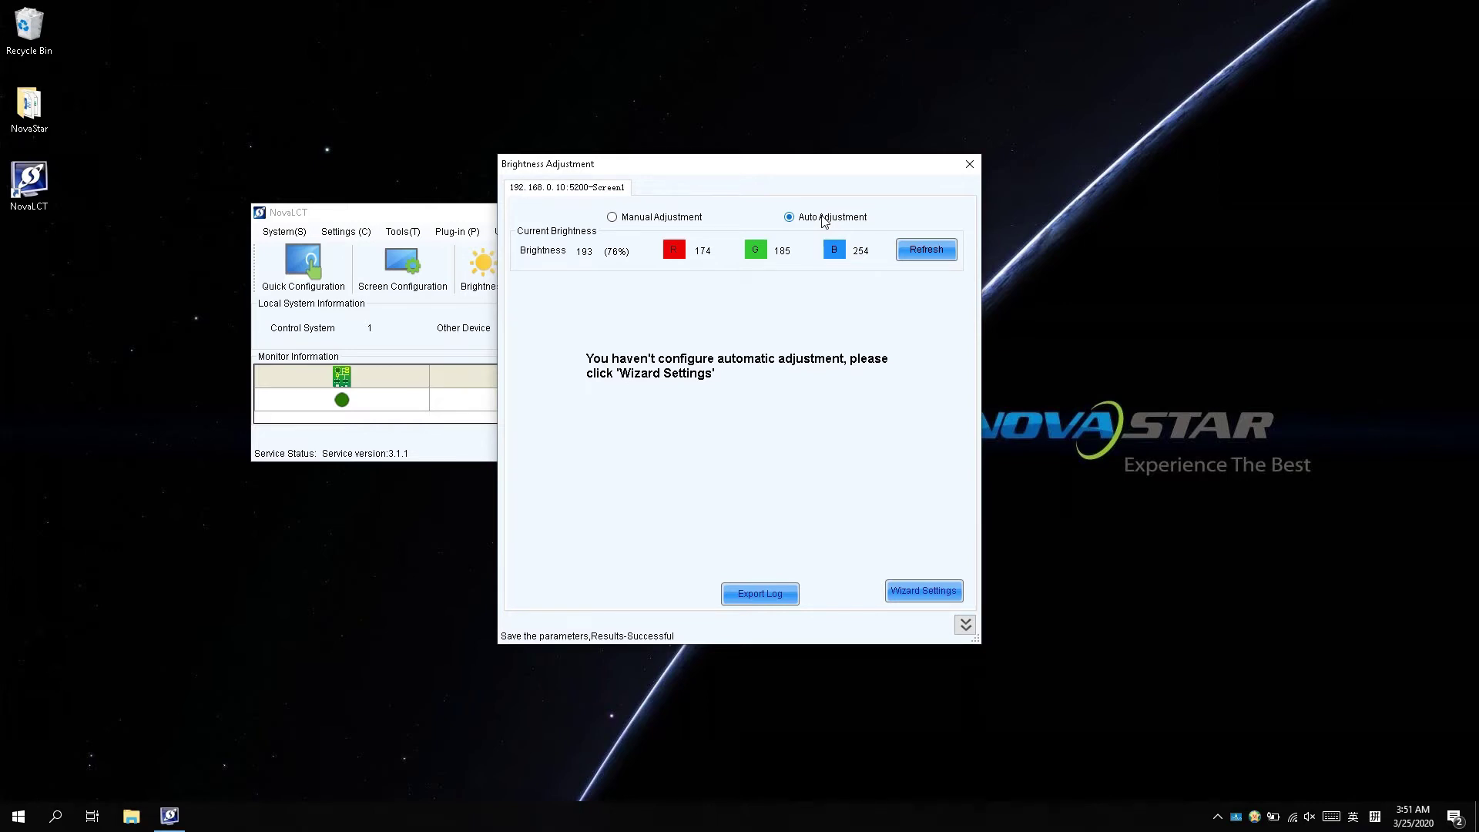
{"action": "left_click", "coordinate": [912, 589]}
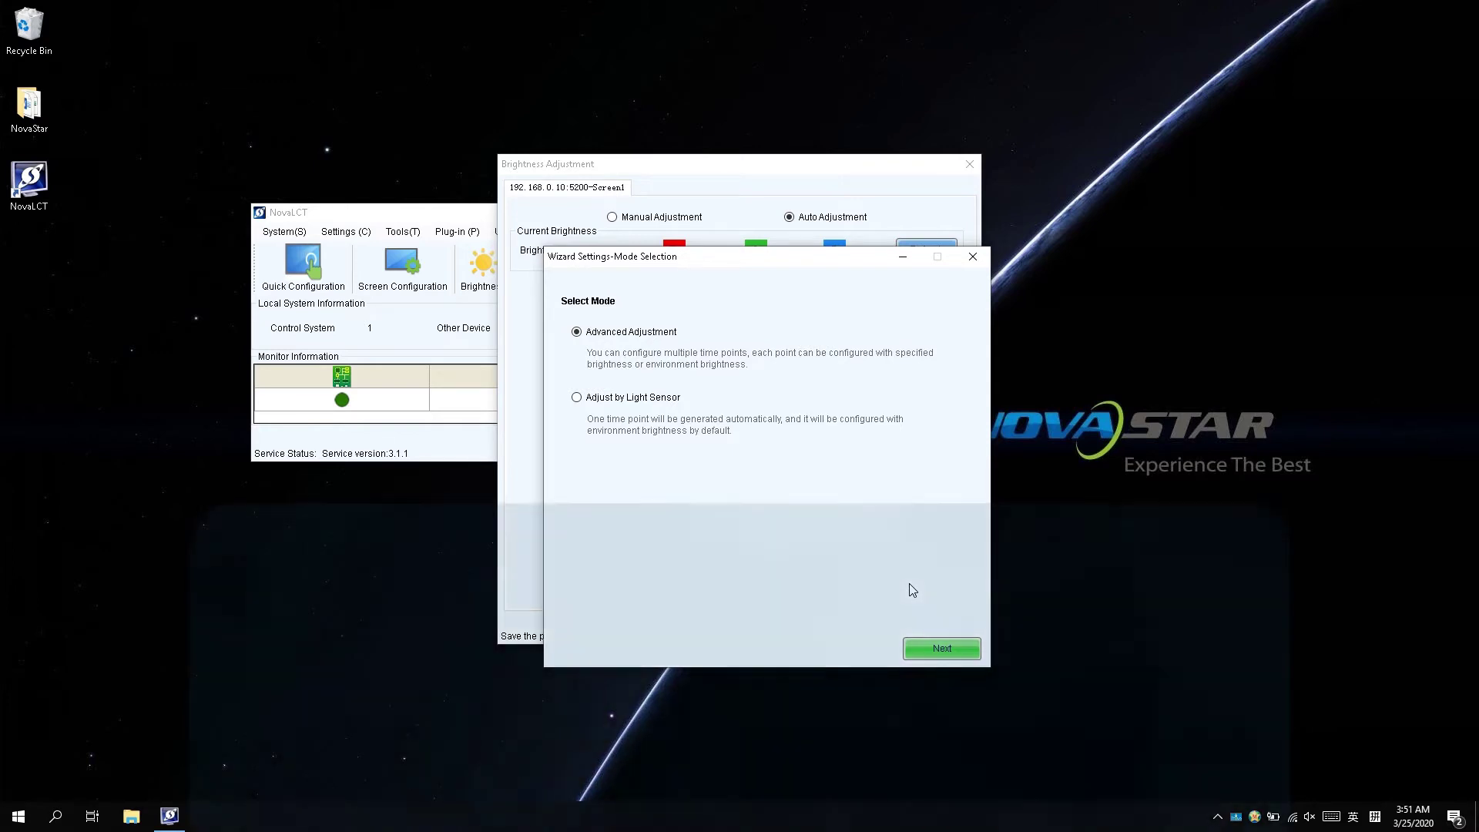
{"action": "left_click", "coordinate": [651, 403]}
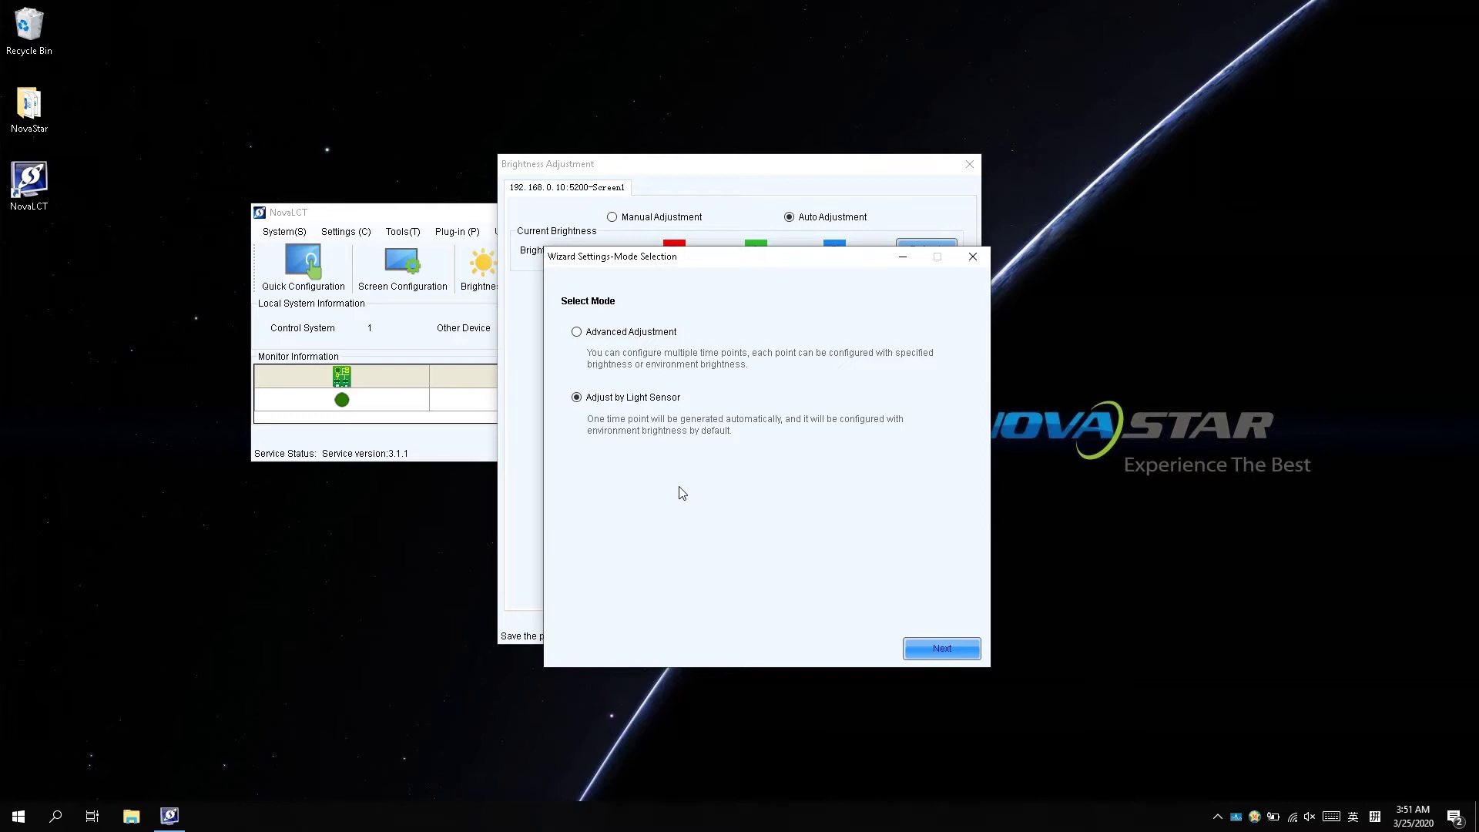
Test the light sensor, confirm its 350 ambient reading, and enable it
{"action": "left_click", "coordinate": [923, 652]}
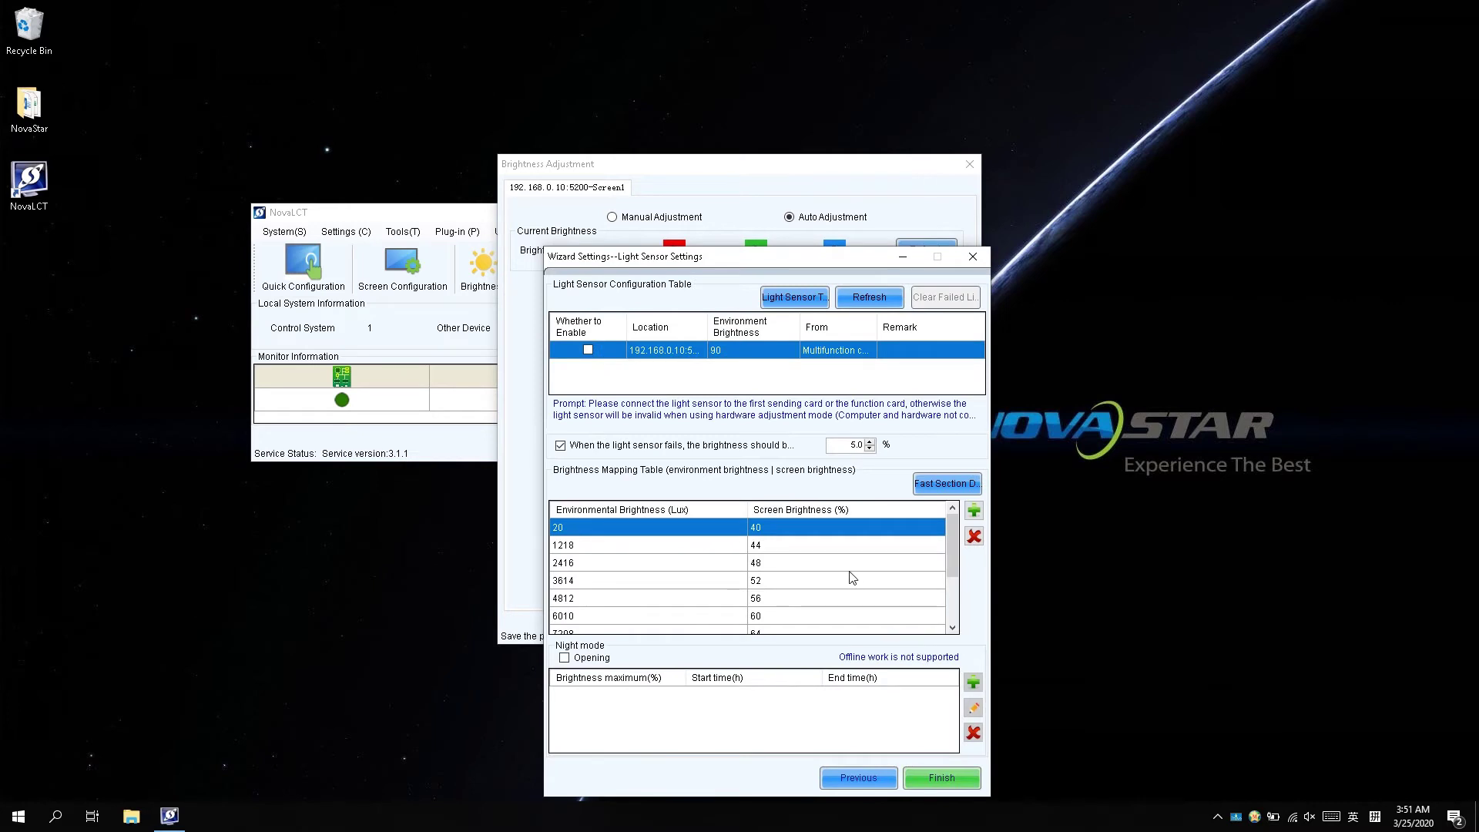
{"action": "left_click", "coordinate": [789, 298]}
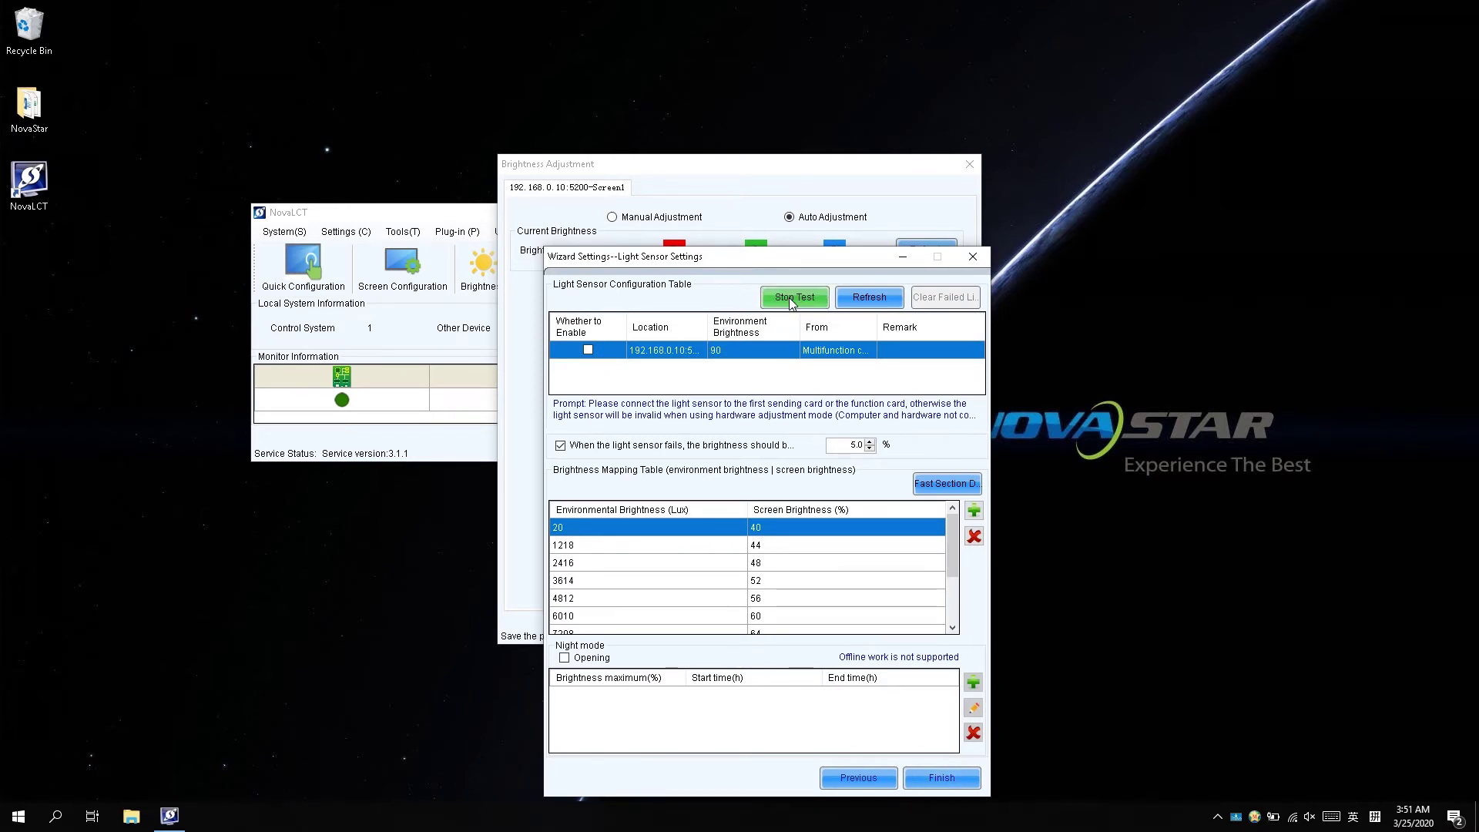
{"action": "left_click", "coordinate": [859, 304]}
{"action": "left_click", "coordinate": [880, 301]}
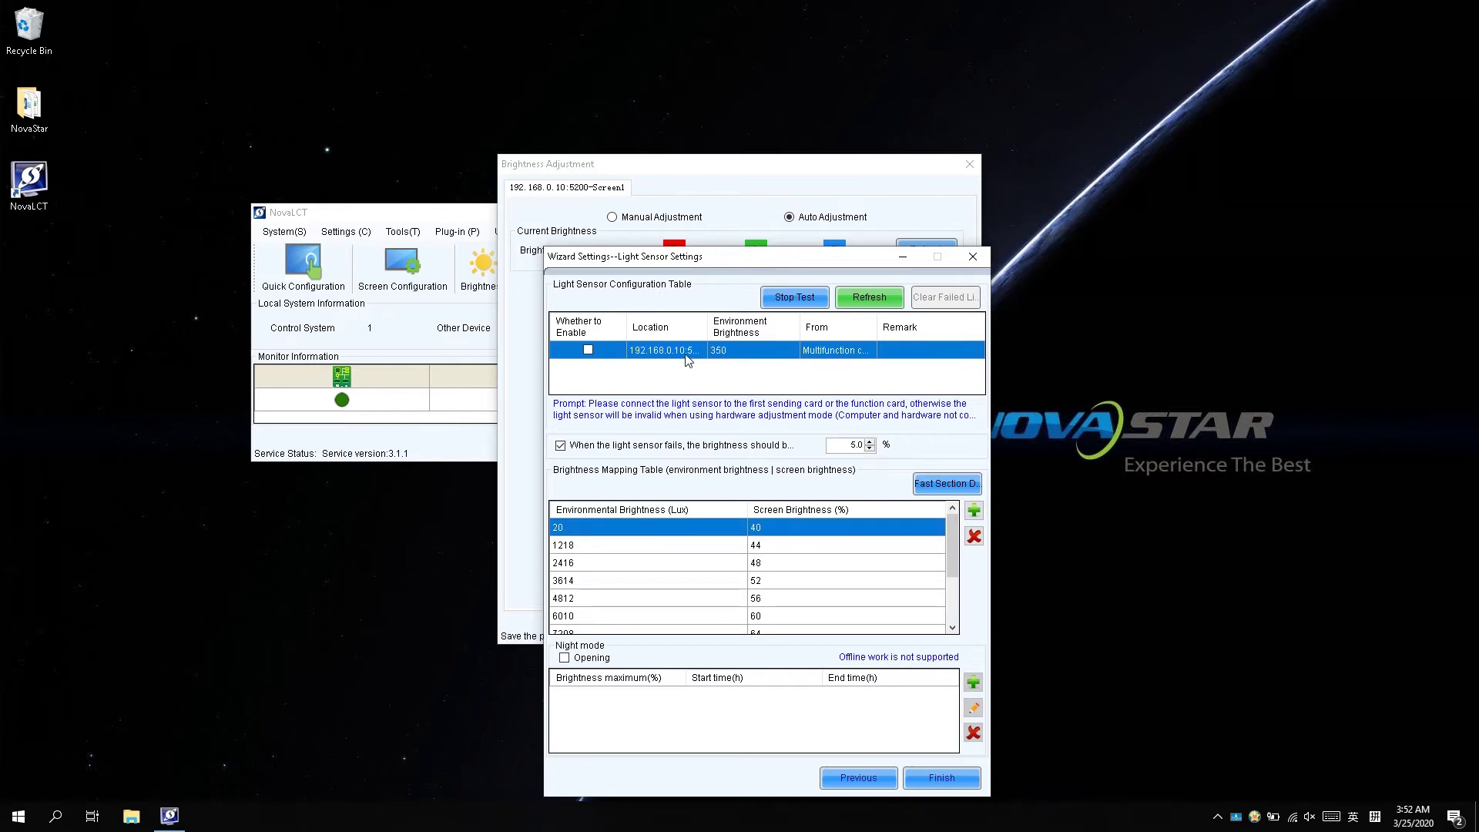
{"action": "left_click", "coordinate": [588, 350]}
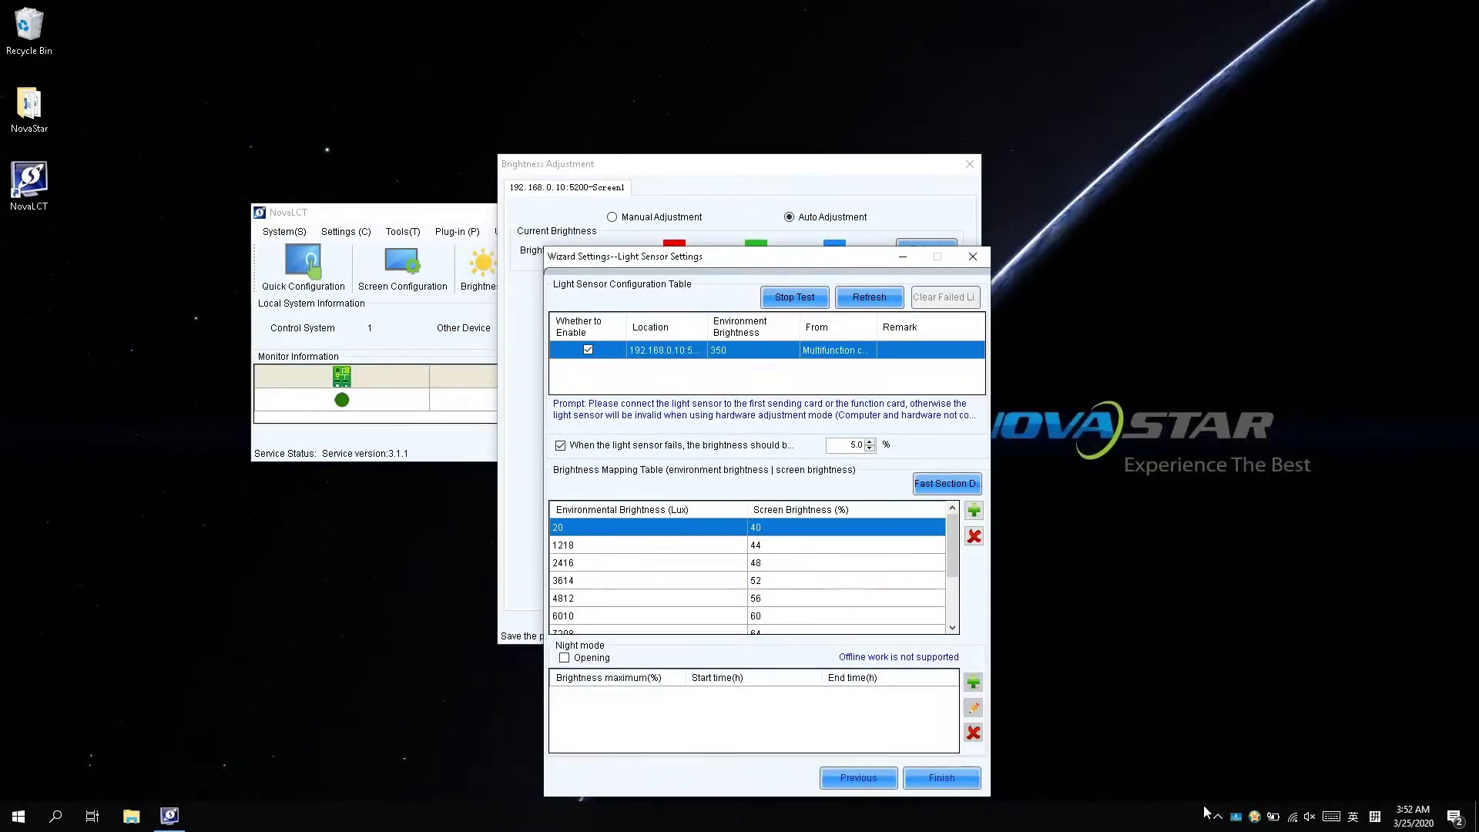
Save Brightness Advanced Settings with gradient on, 60 s sampling and 5 readings
{"action": "right_click", "coordinate": [1238, 816]}
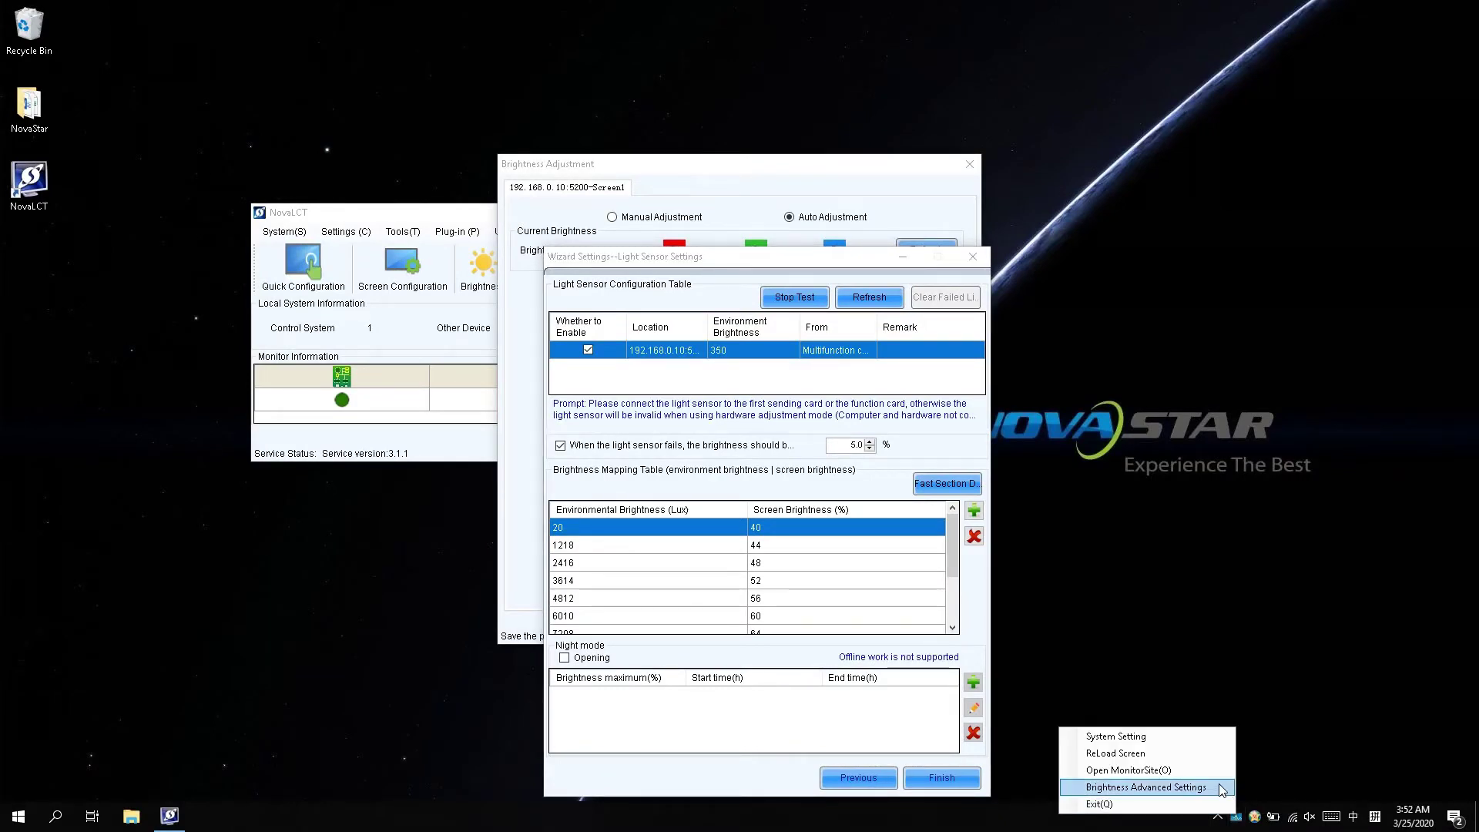
{"action": "left_click", "coordinate": [1220, 789]}
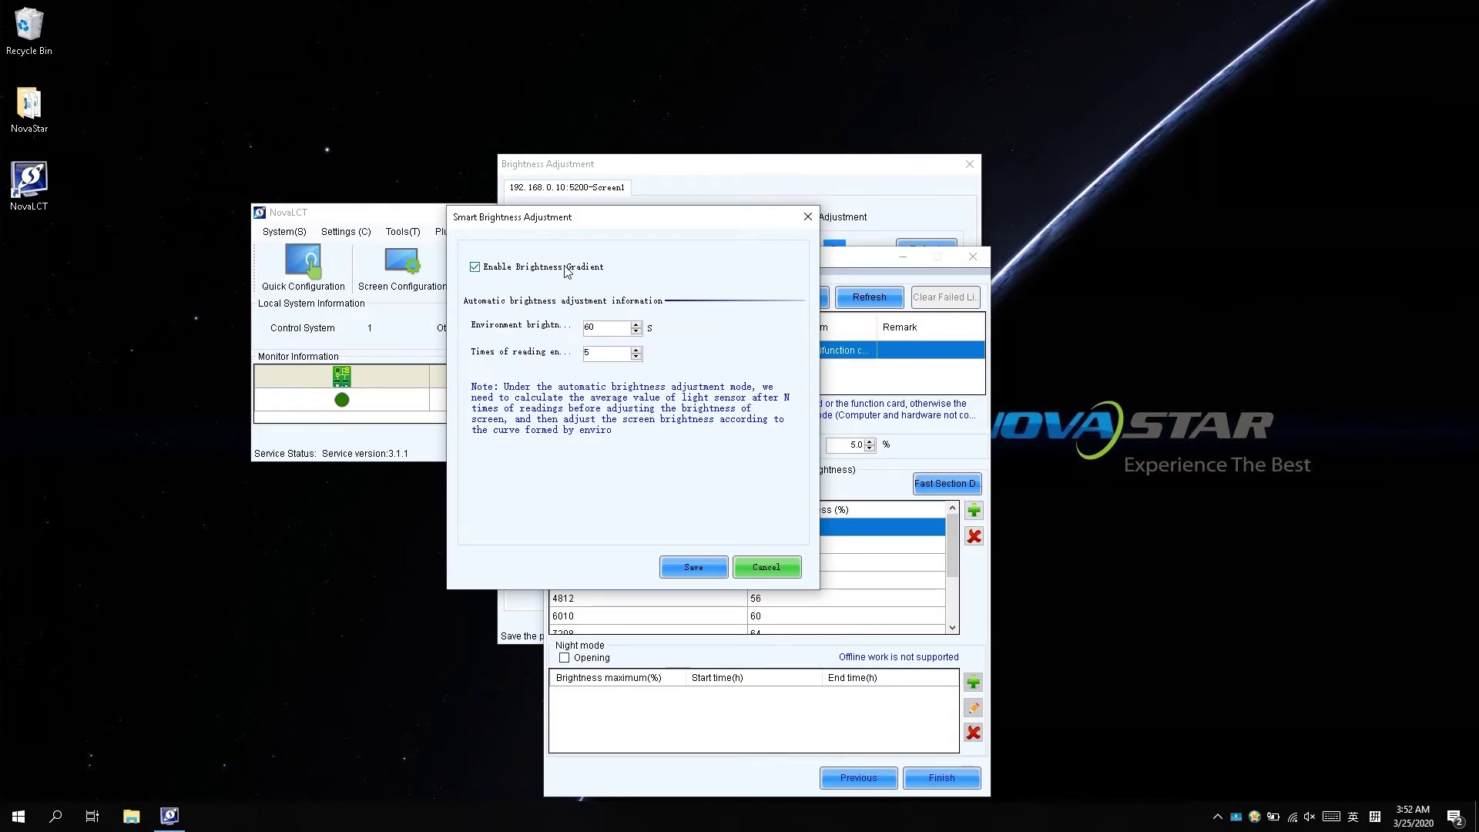
{"action": "left_click", "coordinate": [669, 562]}
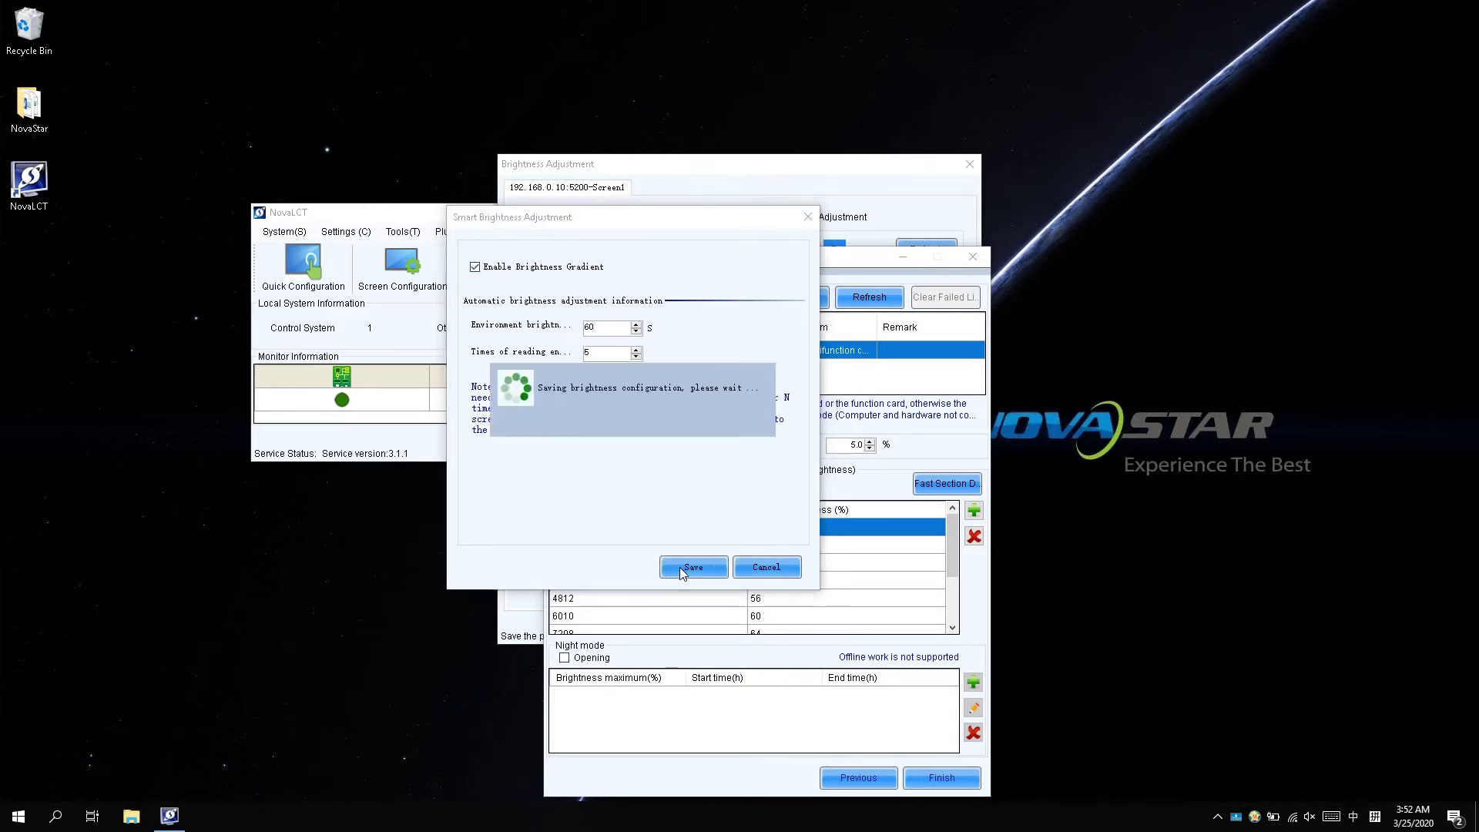
{"action": "left_click", "coordinate": [645, 428]}
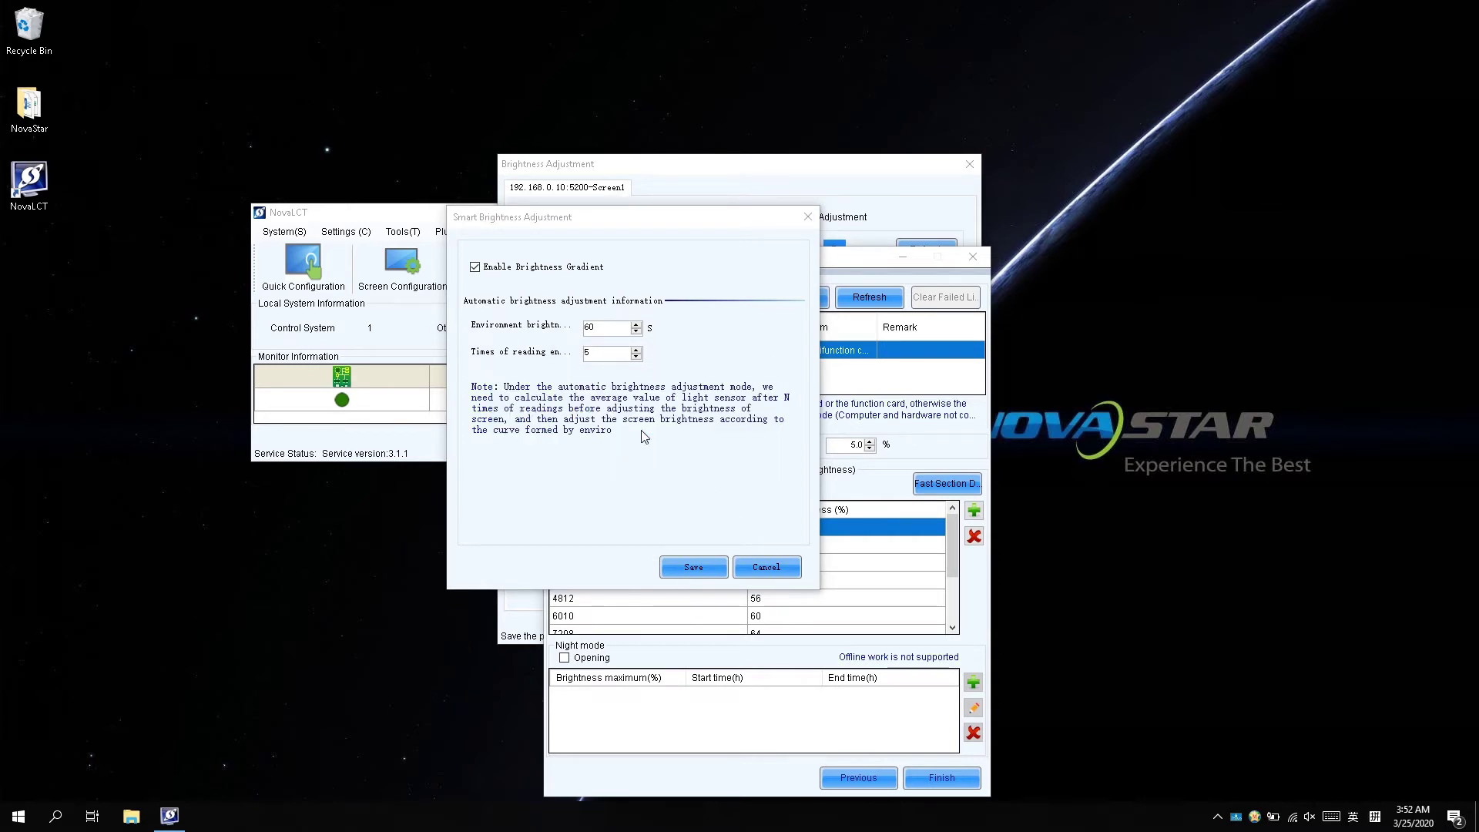
{"action": "left_click", "coordinate": [806, 217]}
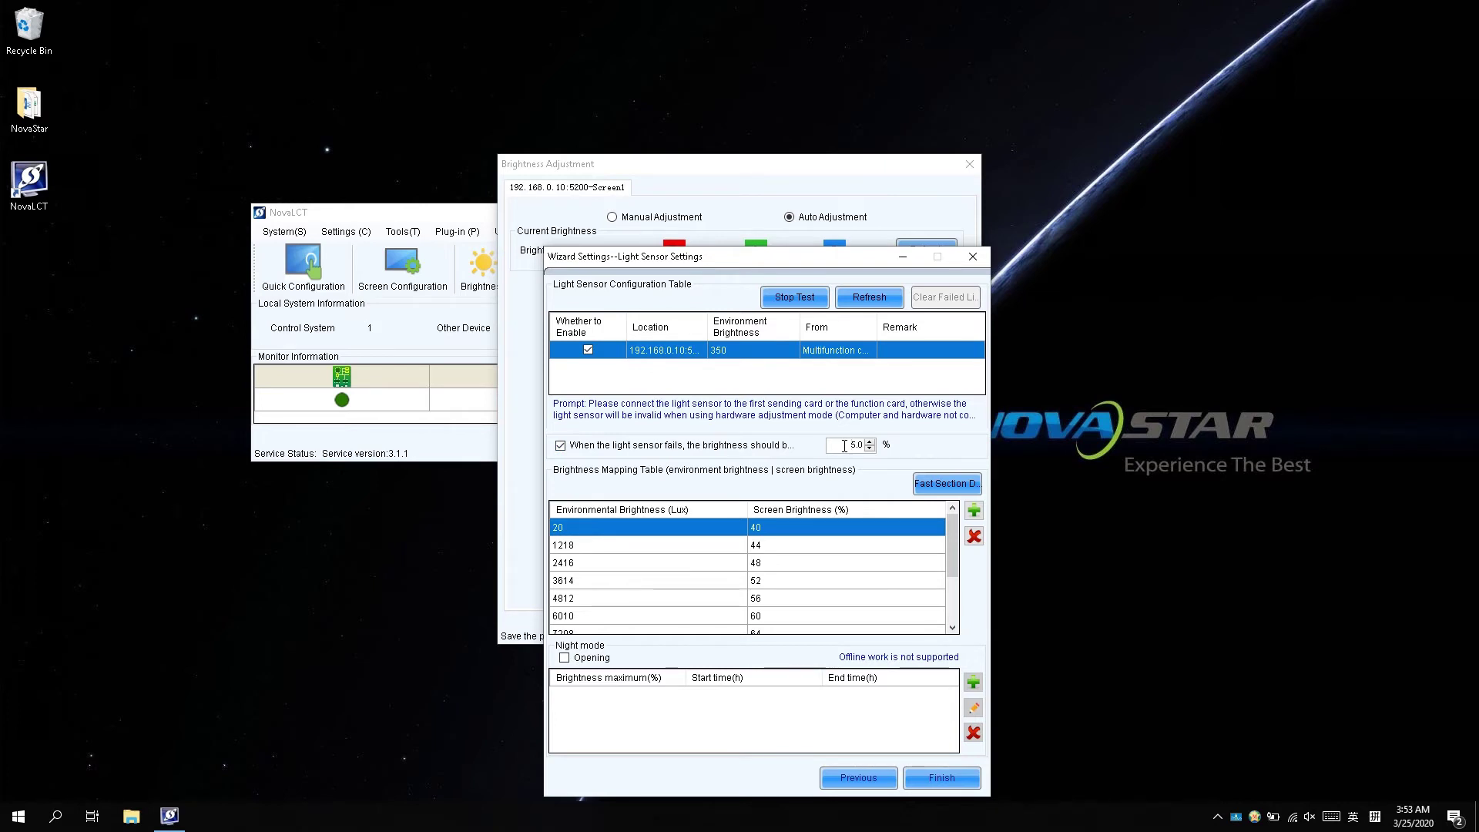
{"action": "left_click", "coordinate": [844, 444]}
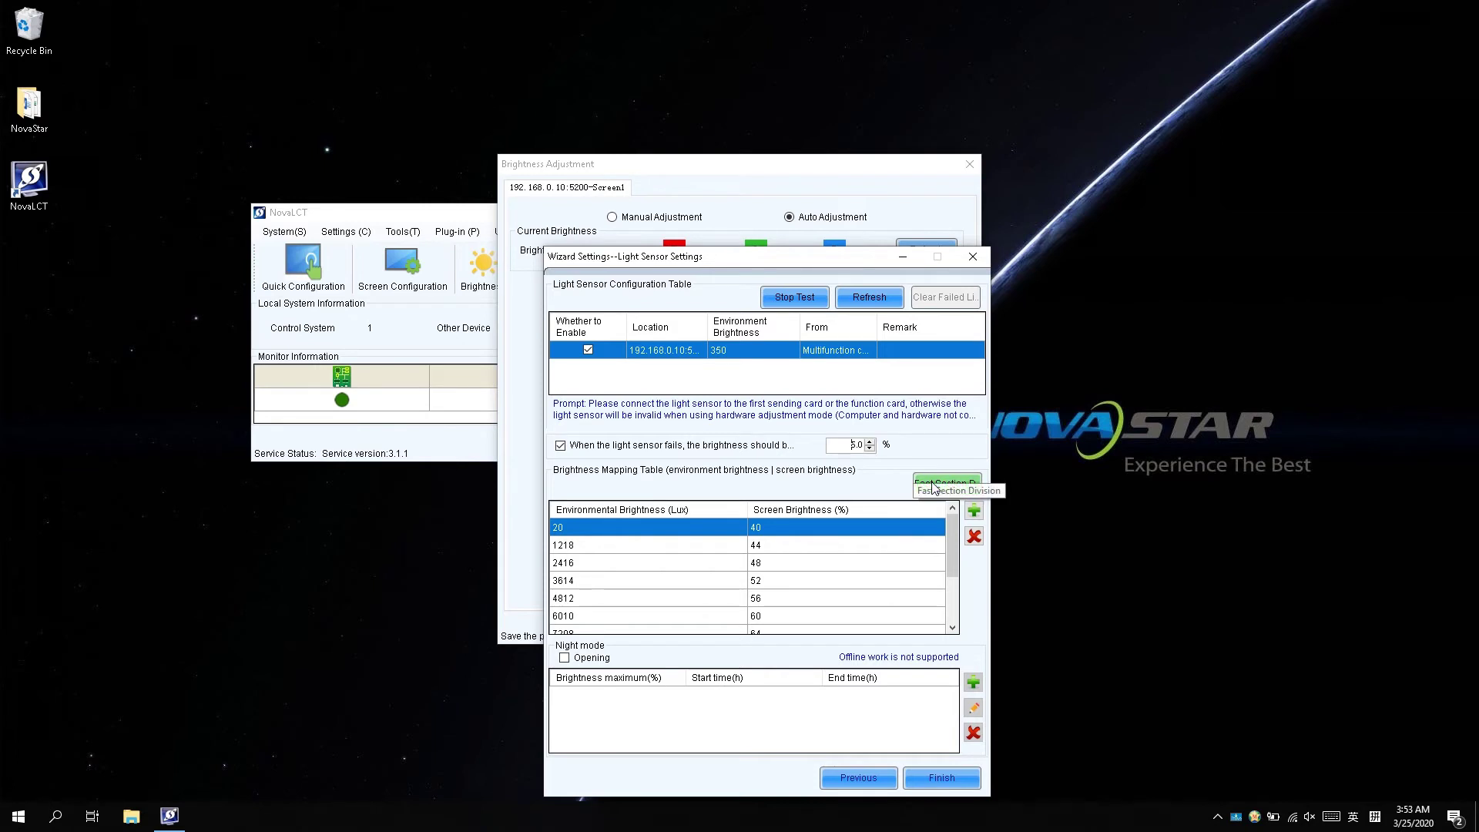
Divide the mapping table into 20 sections, from 20 lux at 20% to 12000 lux at 80%
{"action": "left_click", "coordinate": [934, 486]}
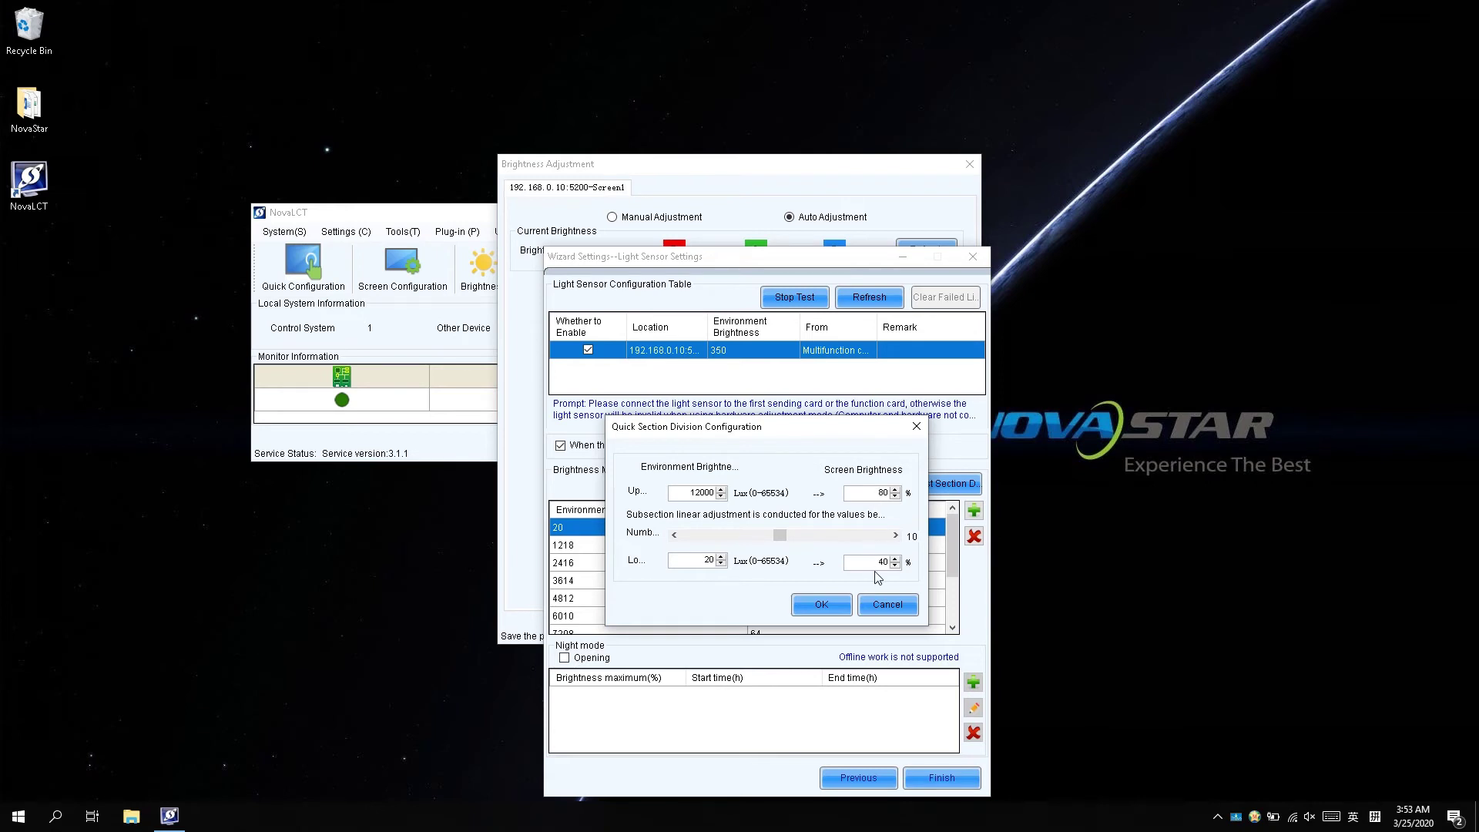
{"action": "type", "text": "20"}
{"action": "left_click_drag", "start_coordinate": [777, 536], "coordinate": [885, 537]}
{"action": "left_click", "coordinate": [817, 609]}
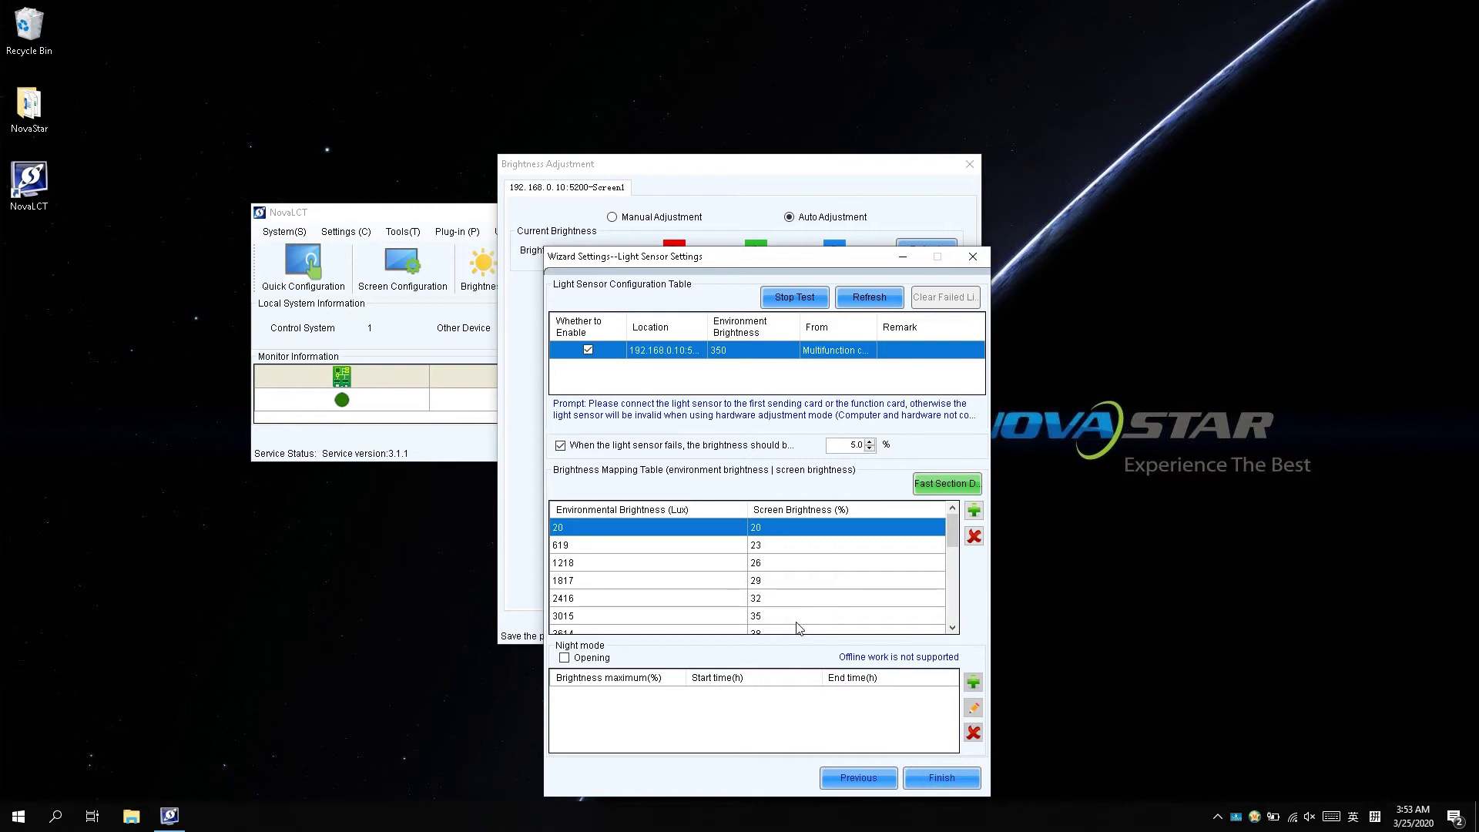
Tick the night mode 'Opening' checkbox on the Light Sensor Settings page
{"action": "left_click", "coordinate": [610, 660]}
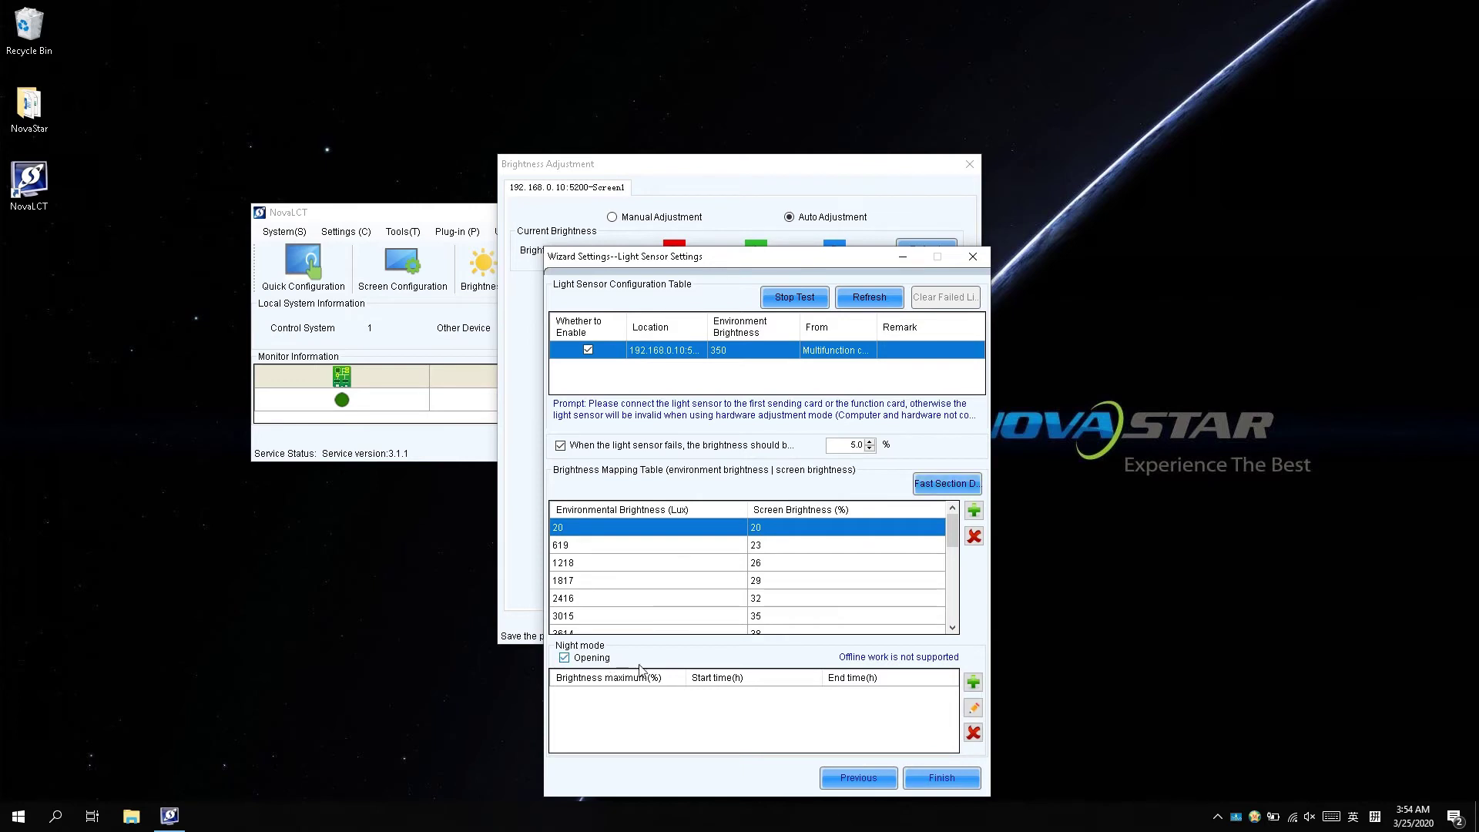
Add a night-mode period from 19 h to 6 h with a 30% brightness maximum
{"action": "left_click", "coordinate": [973, 682]}
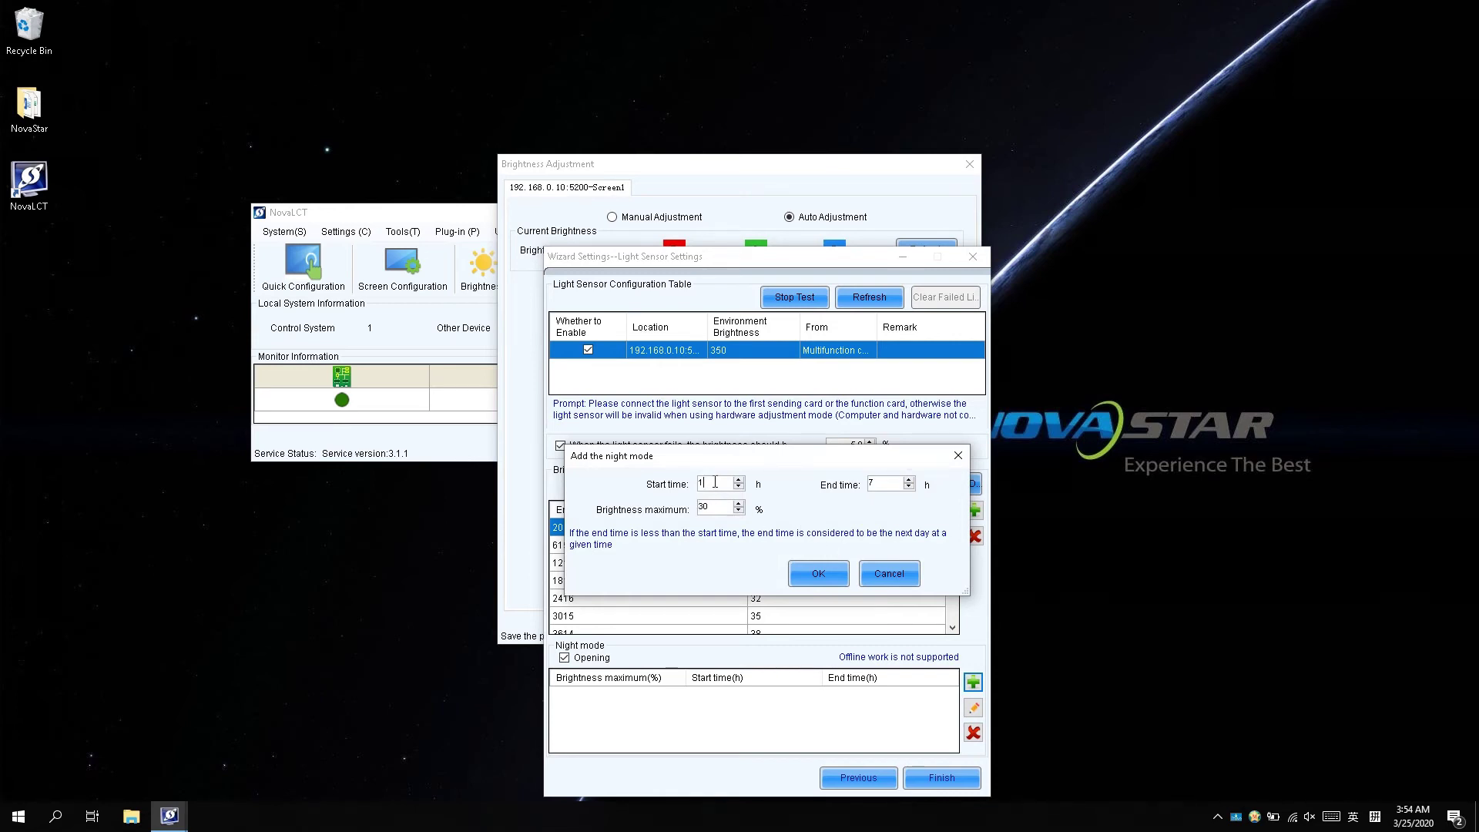
{"action": "type", "text": "9"}
{"action": "key", "text": "Tab"}
{"action": "type", "text": "6"}
{"action": "left_click", "coordinate": [723, 507]}
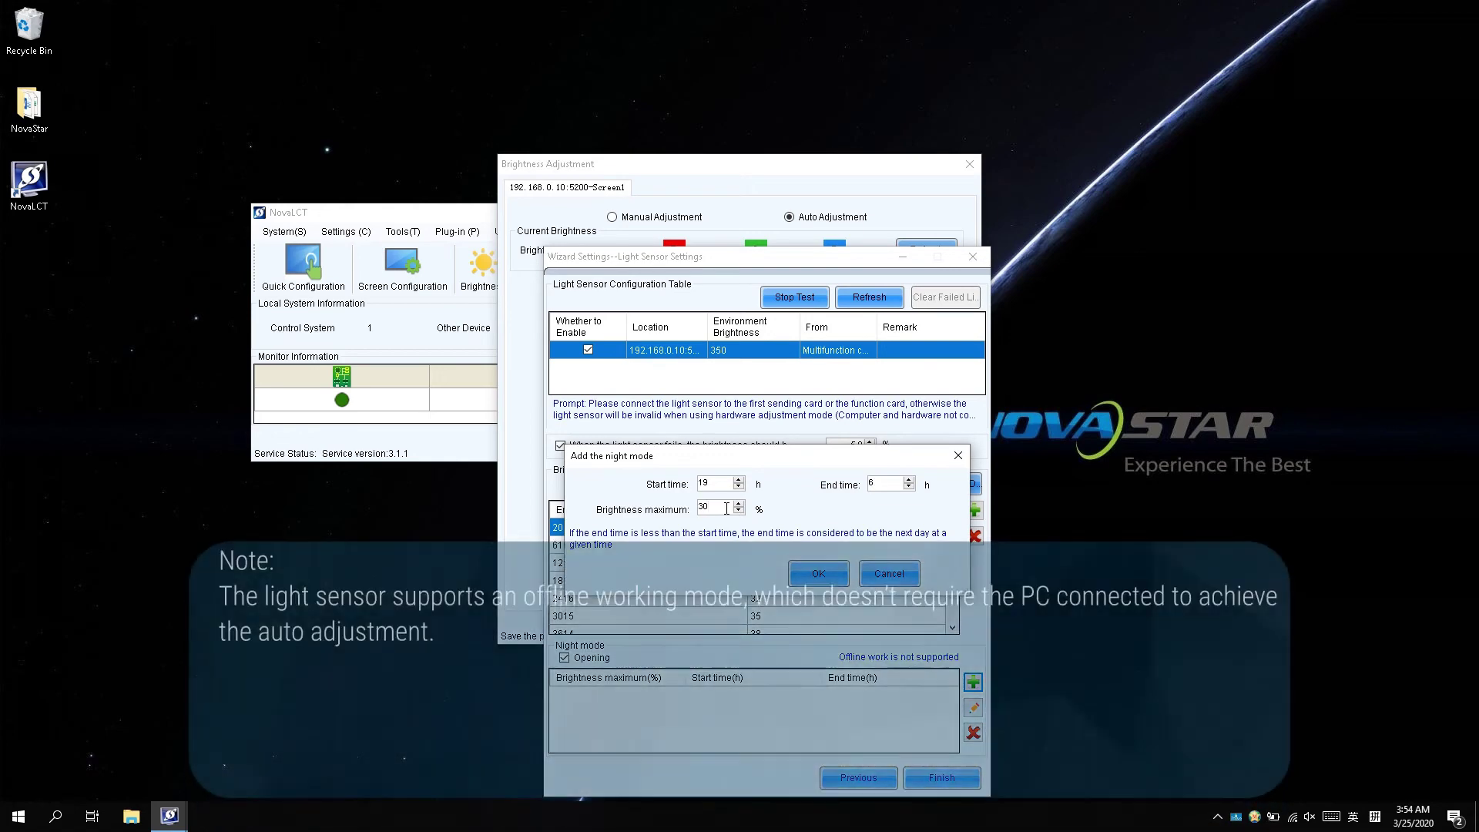
Confirm the 19 h–6 h night-mode period at 30% brightness
{"action": "left_click", "coordinate": [816, 574]}
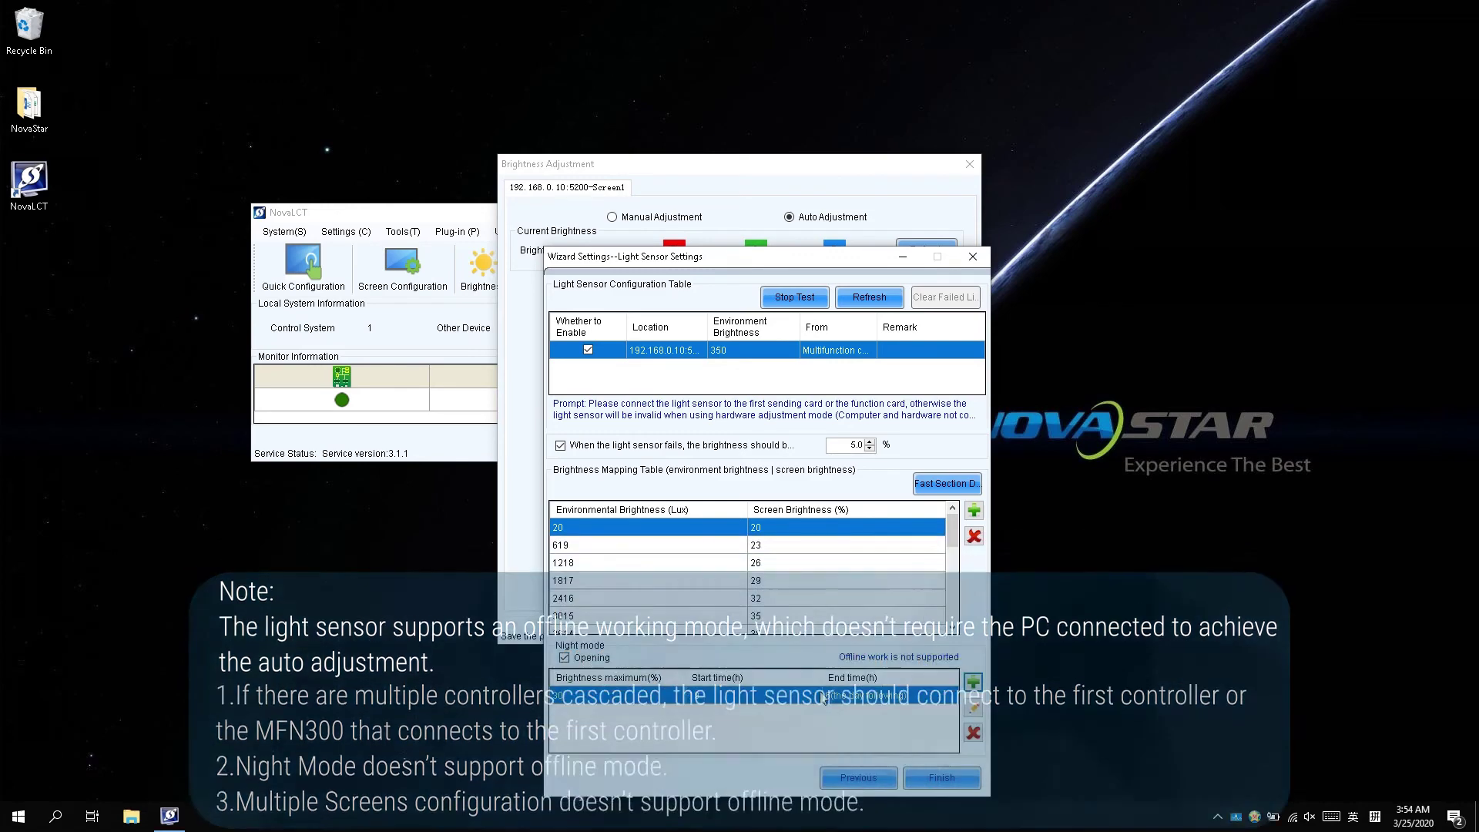
Save the light-sensor settings and reopen the wizard on Time Points Settings
{"action": "left_click", "coordinate": [929, 773]}
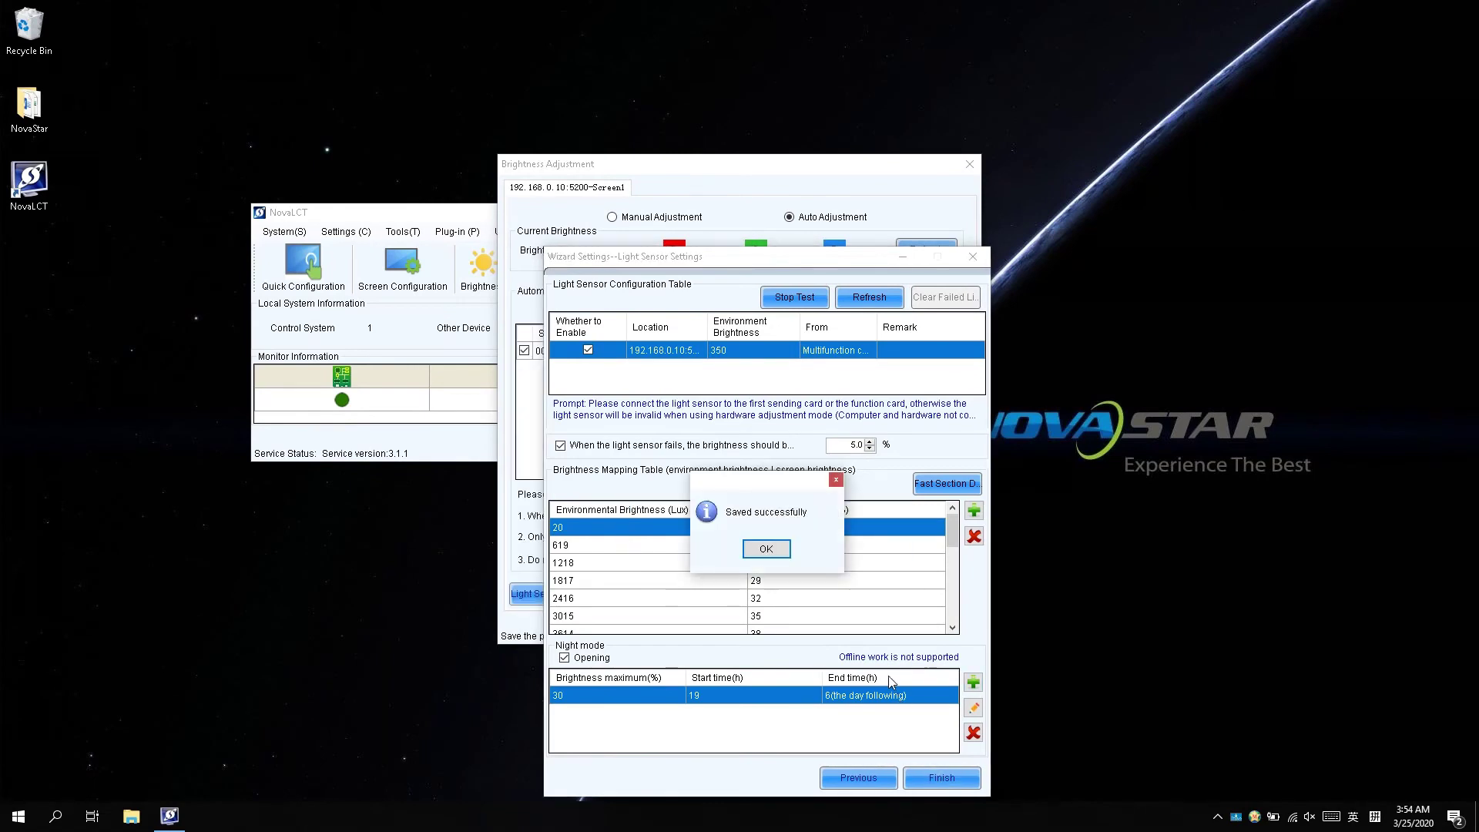
{"action": "left_click", "coordinate": [777, 551]}
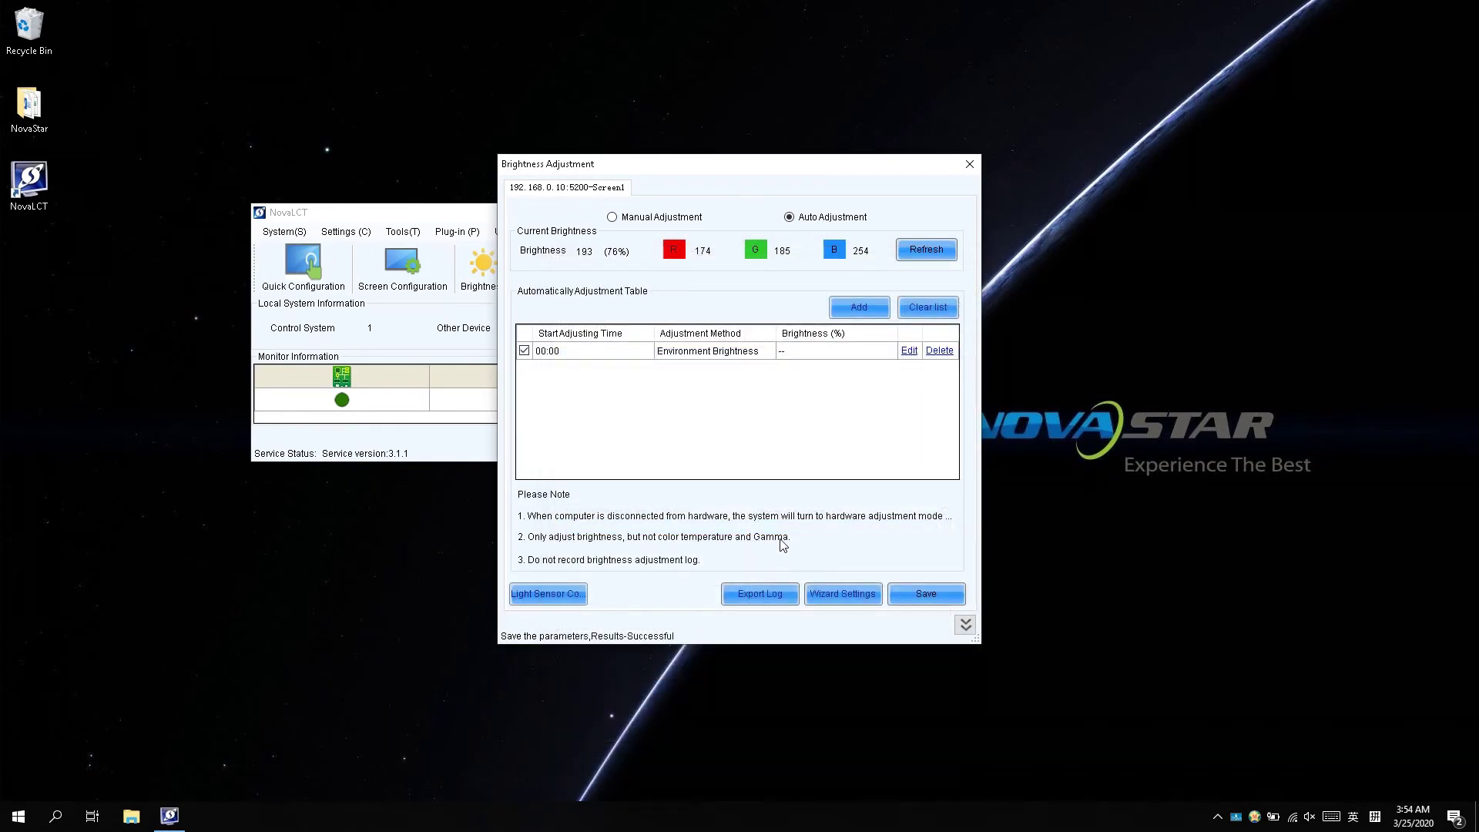
{"action": "left_click", "coordinate": [829, 598]}
{"action": "left_click", "coordinate": [931, 649]}
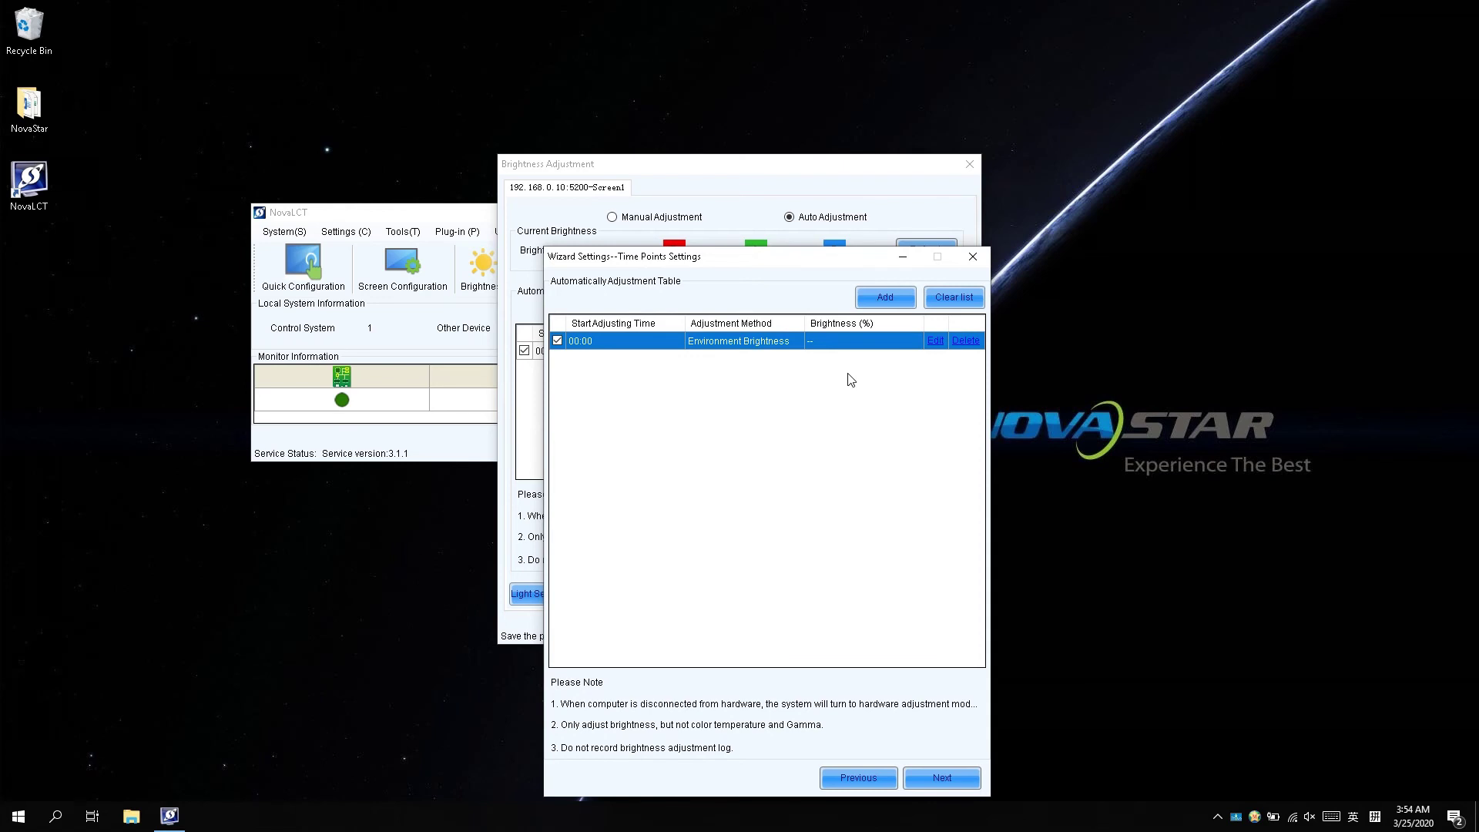
Add two timed brightness points, 08:00 at 40% and 12:00 at 80%, then close the editor
{"action": "left_click", "coordinate": [886, 300]}
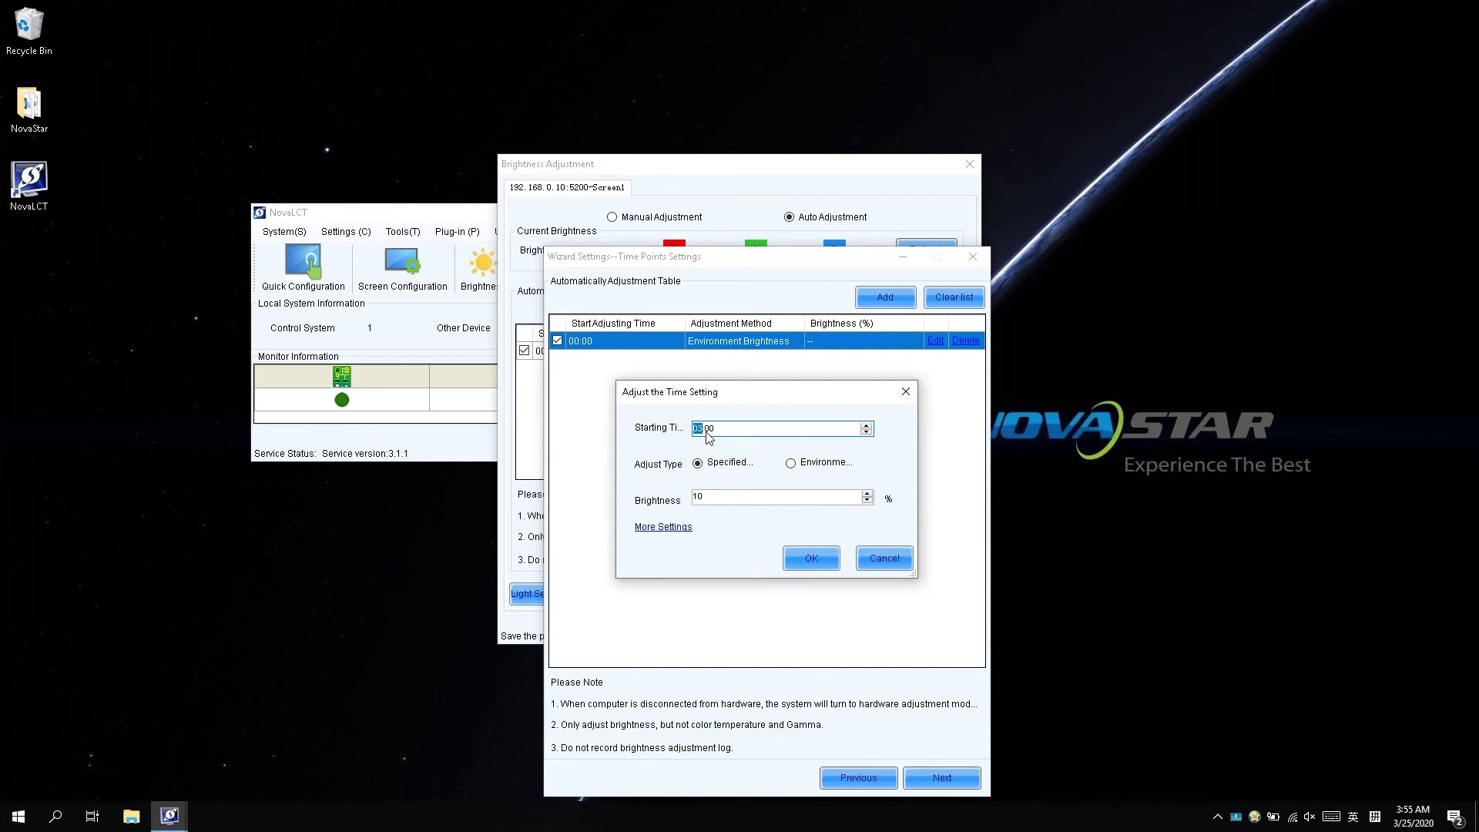
{"action": "left_click", "coordinate": [718, 501]}
{"action": "type", "text": "40"}
{"action": "left_click", "coordinate": [810, 559]}
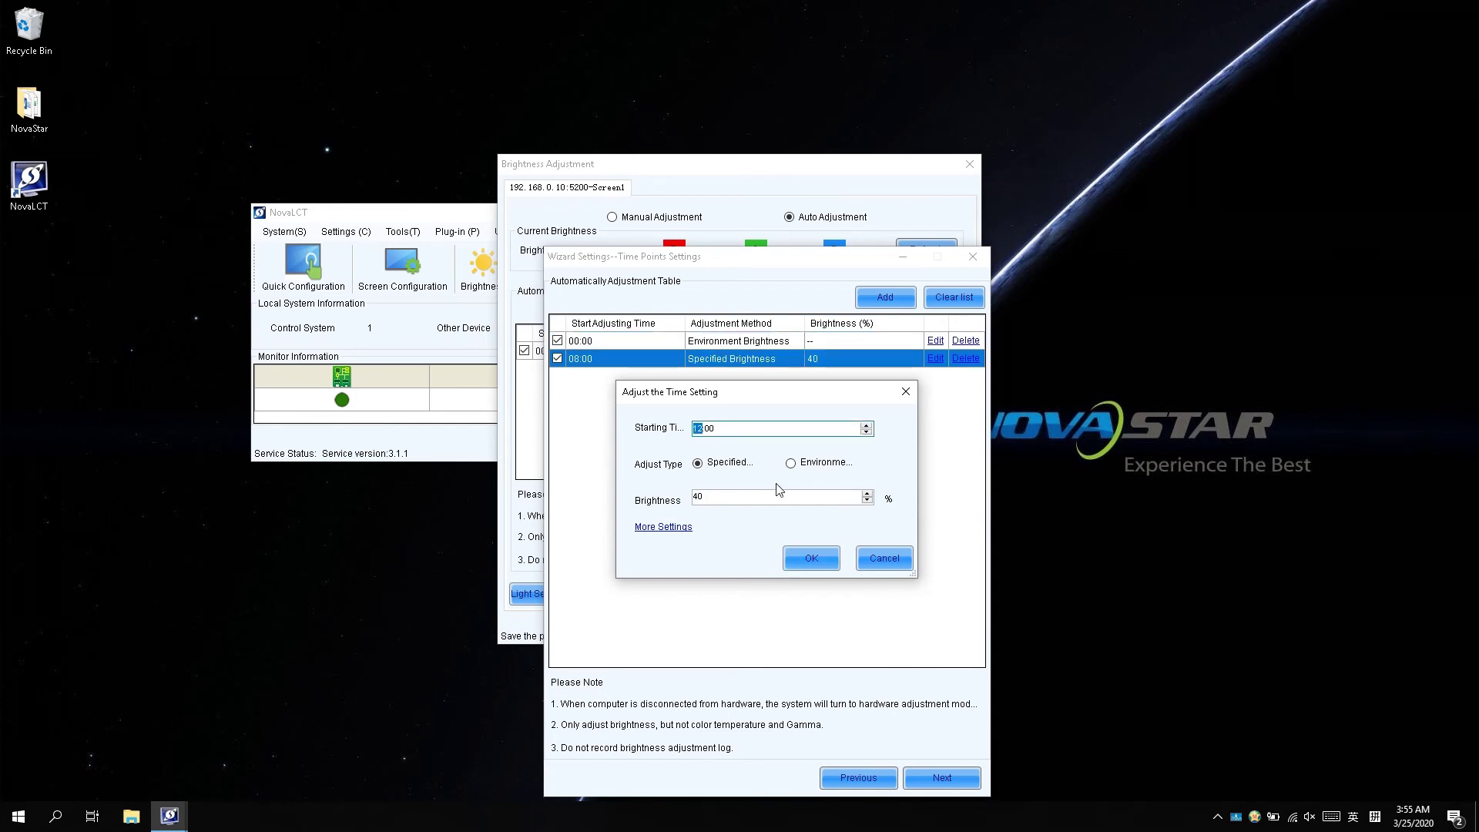
{"action": "left_click", "coordinate": [699, 498]}
{"action": "type", "text": "80"}
{"action": "left_click", "coordinate": [809, 559]}
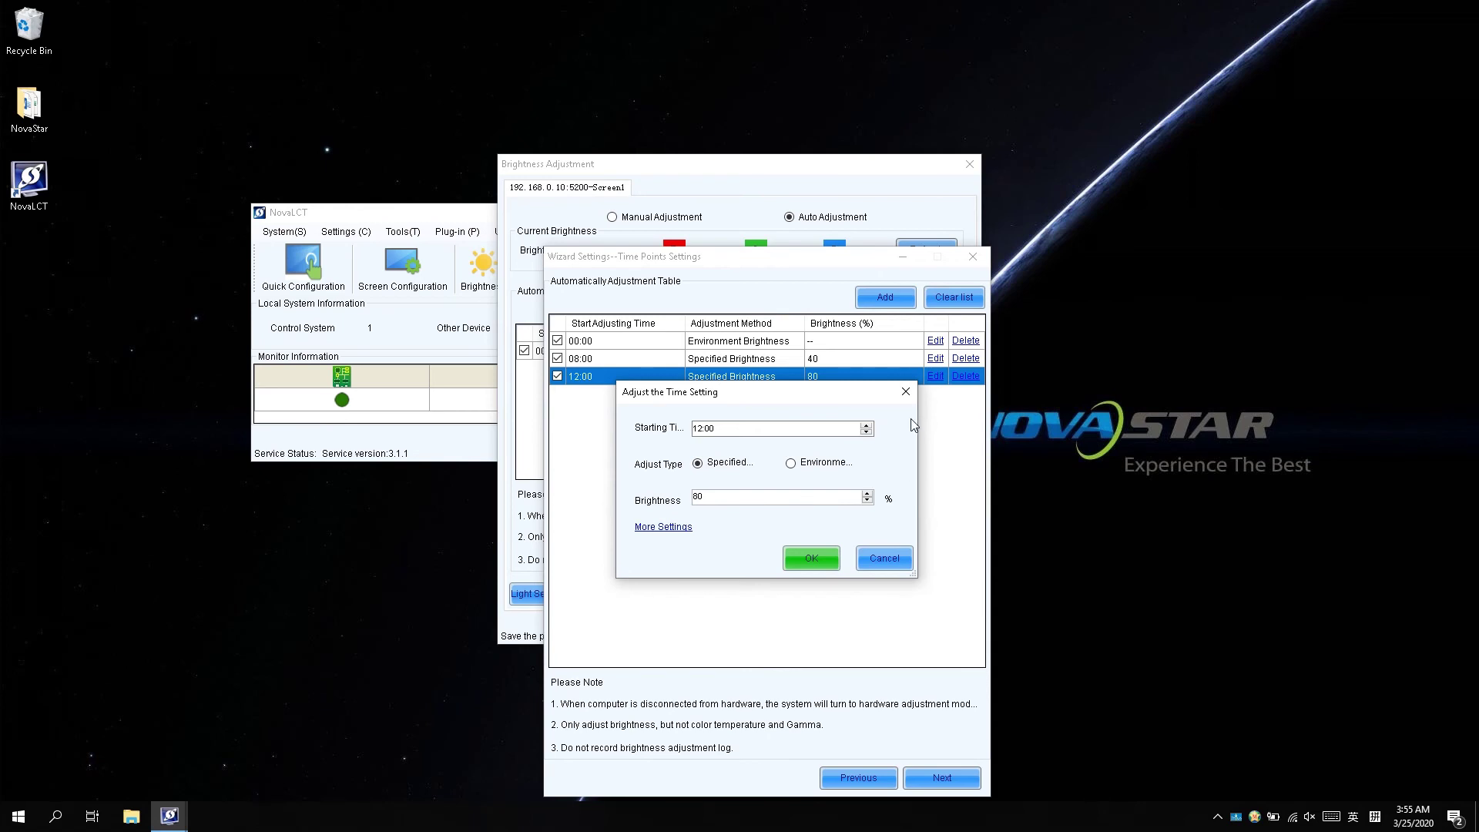
{"action": "left_click", "coordinate": [906, 392]}
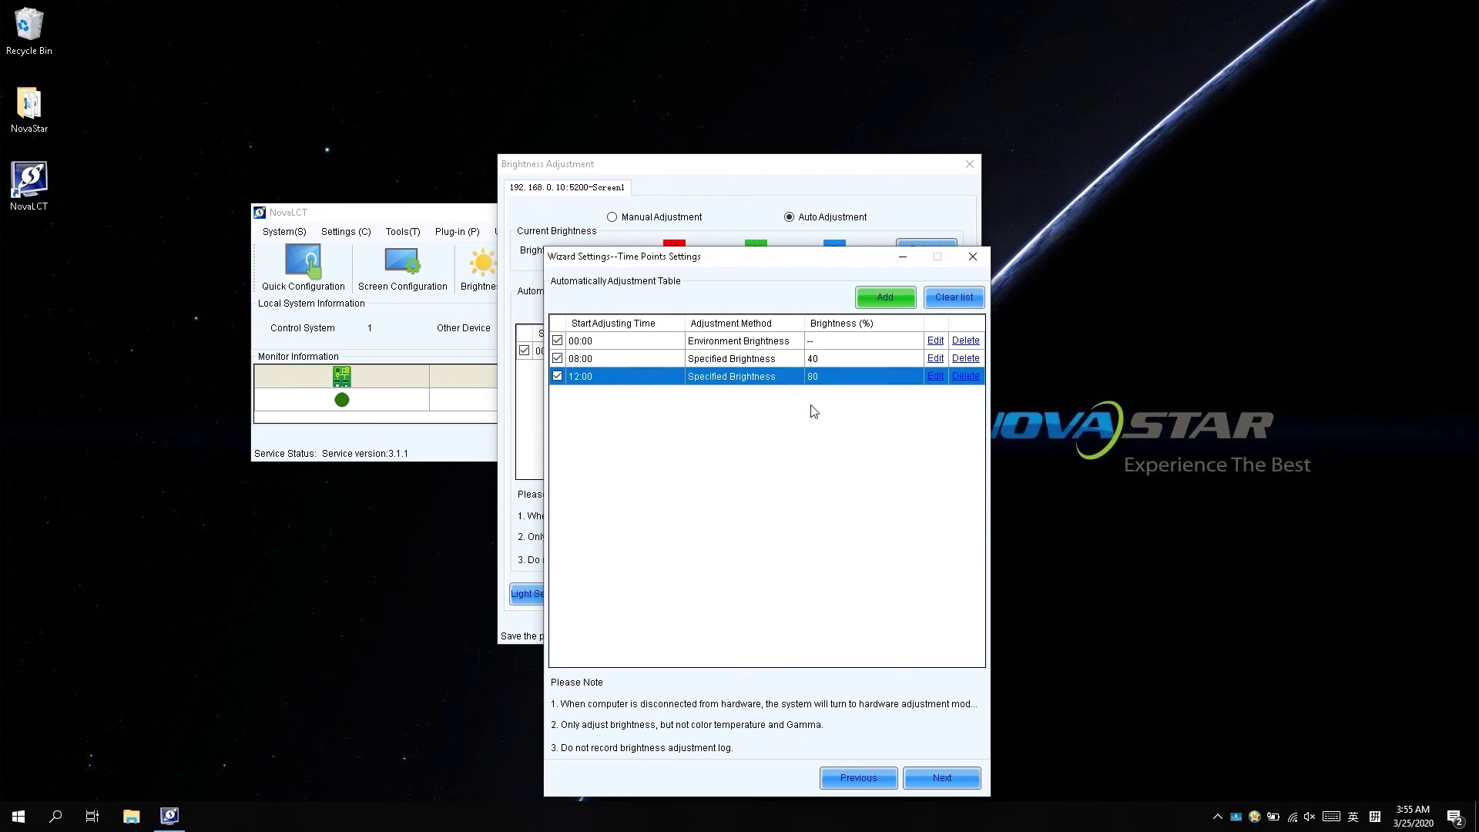
Finish the wizard with the light-sensor settings and save the 00:00, 08:00, 12:00 schedule
{"action": "left_click", "coordinate": [928, 778]}
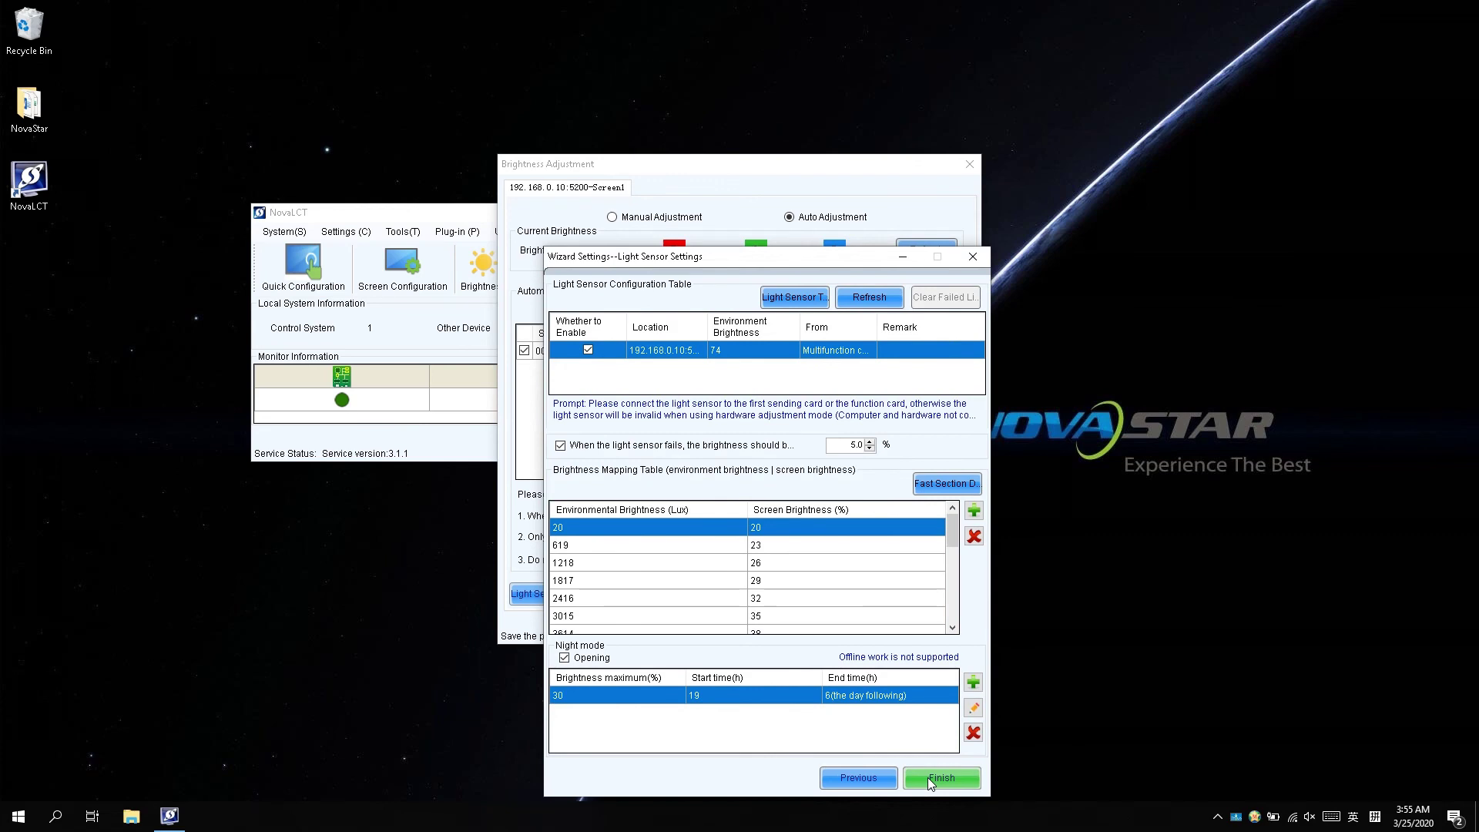
{"action": "left_click", "coordinate": [928, 778]}
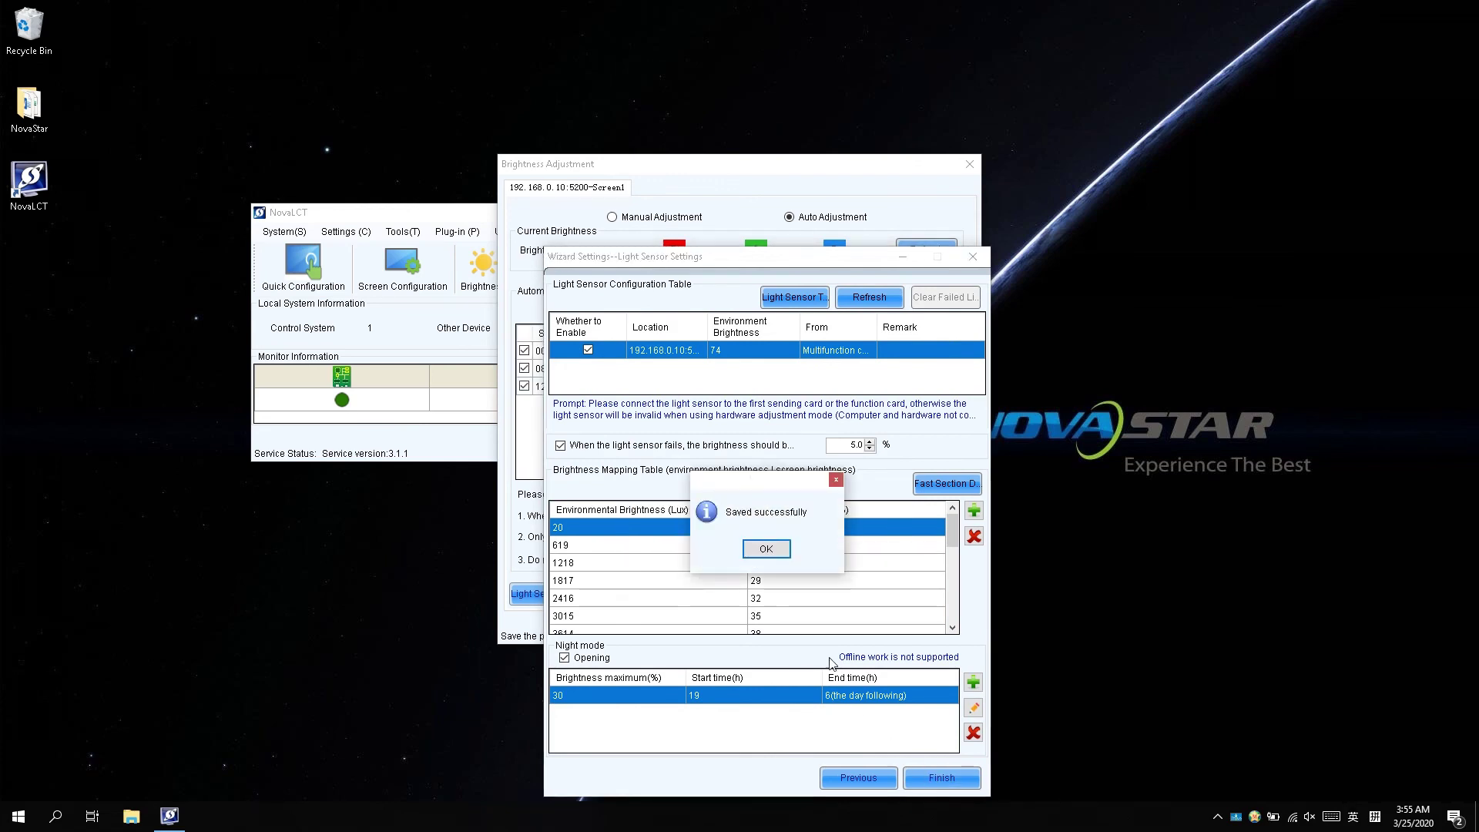
{"action": "left_click", "coordinate": [767, 551]}
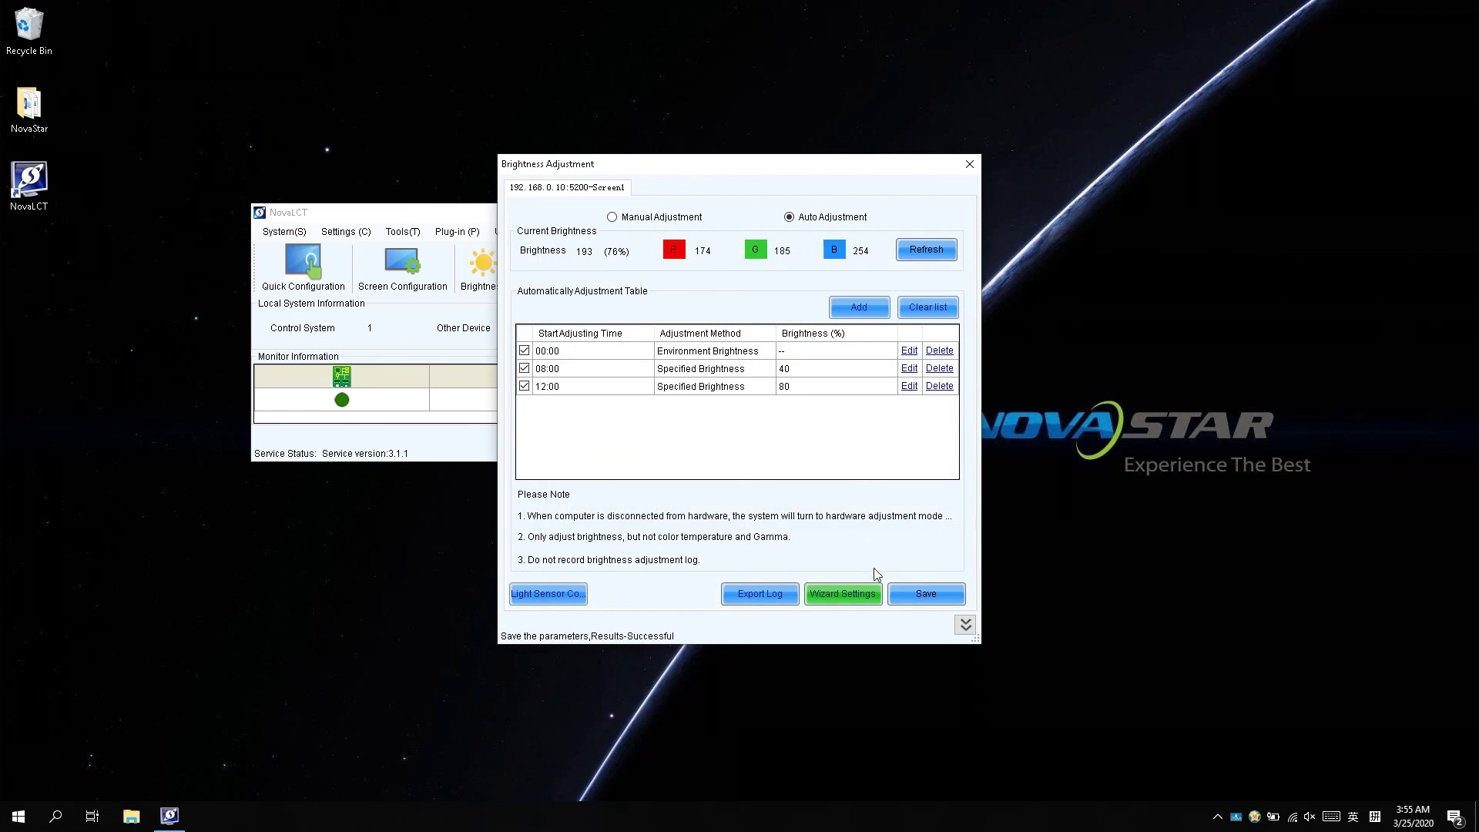
{"action": "left_click", "coordinate": [901, 594]}
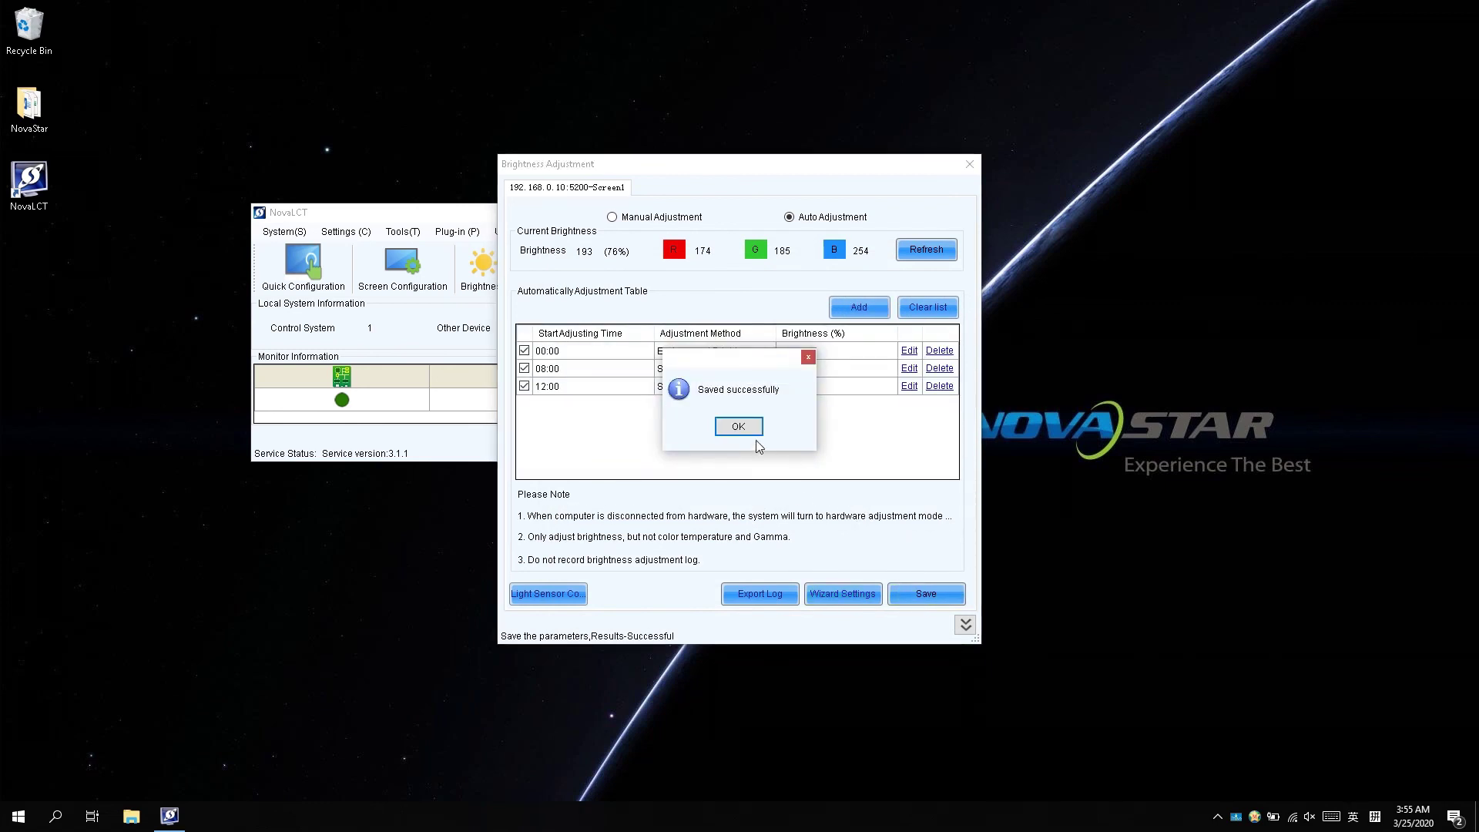
{"action": "left_click", "coordinate": [746, 433]}
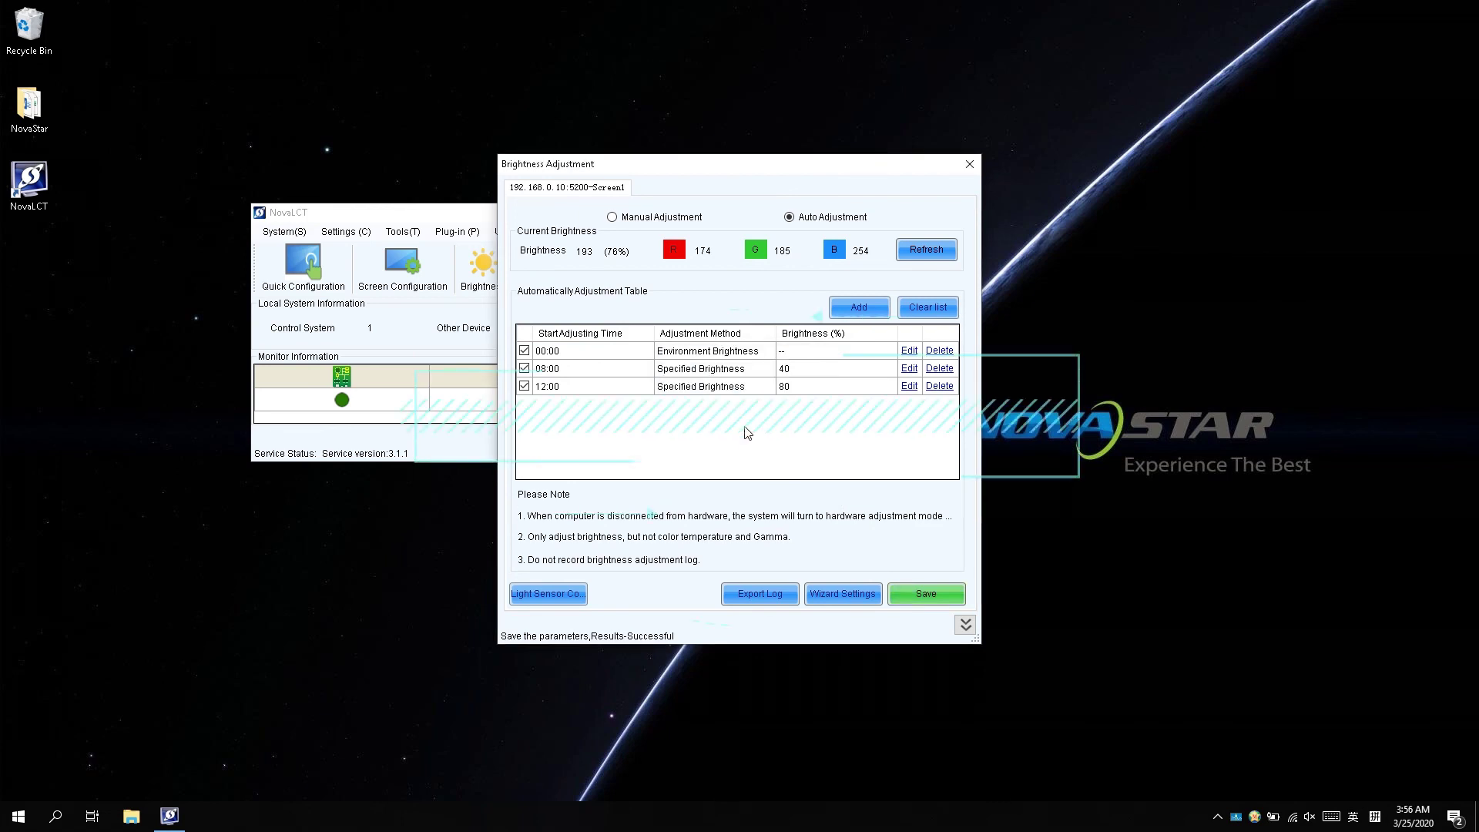
Close Brightness Adjustment and open Settings > Hardware Information for the sending card
{"action": "left_click", "coordinate": [969, 165]}
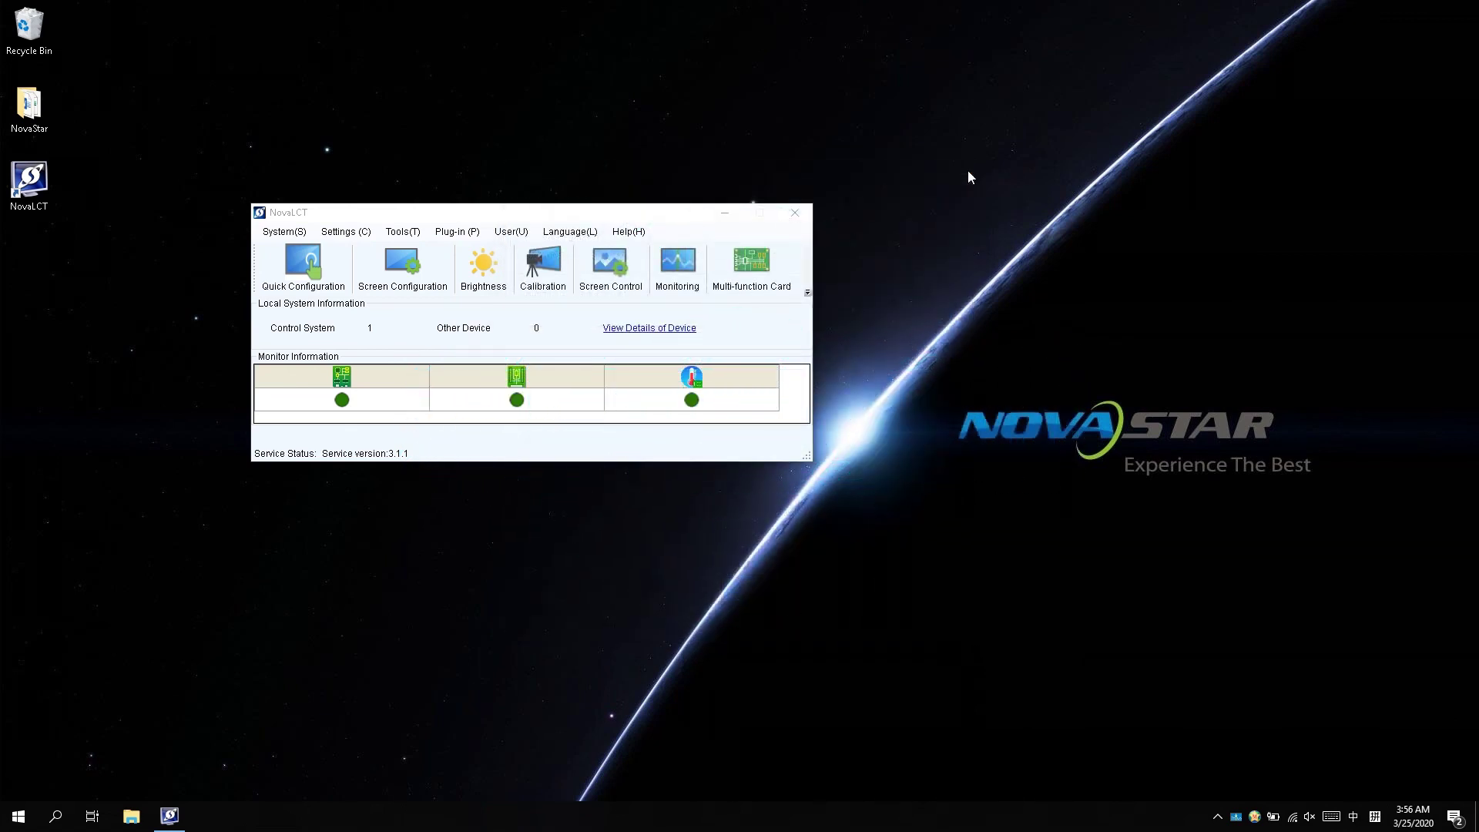
{"action": "left_click", "coordinate": [346, 231]}
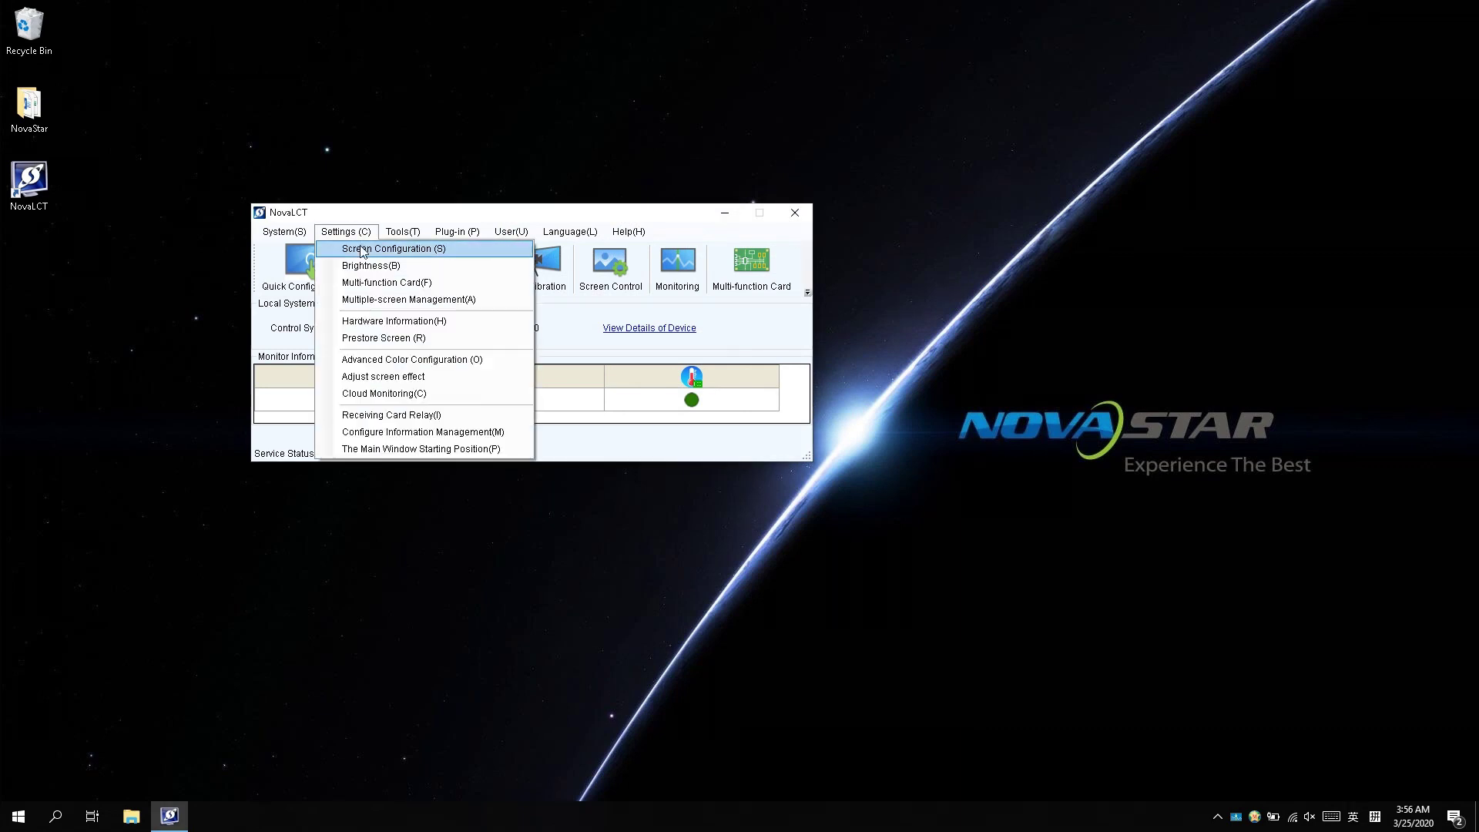
{"action": "left_click", "coordinate": [373, 324]}
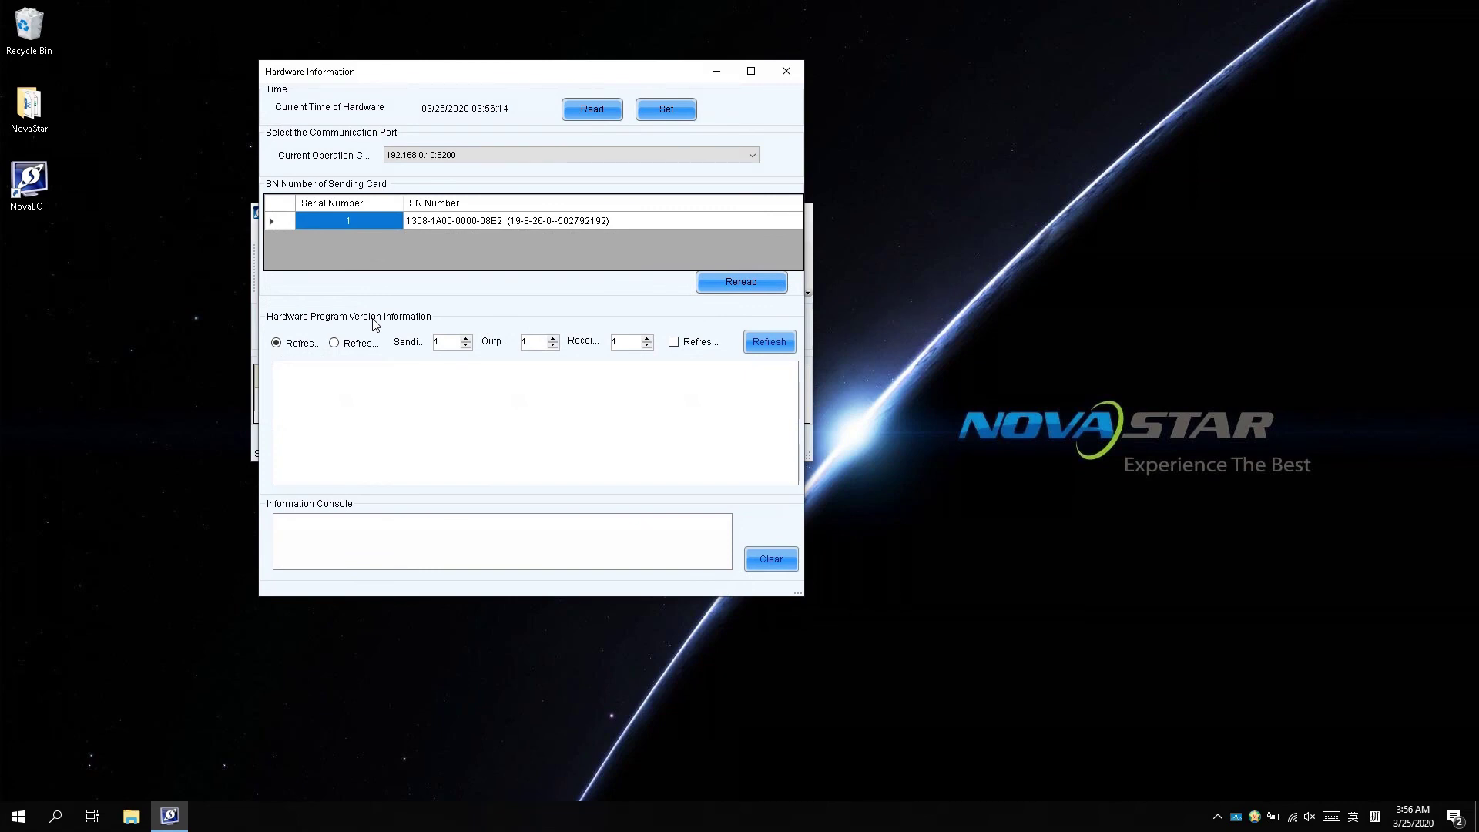
Set the sending card's hardware time to the computer time, then close Hardware Information
{"action": "left_click", "coordinate": [664, 105]}
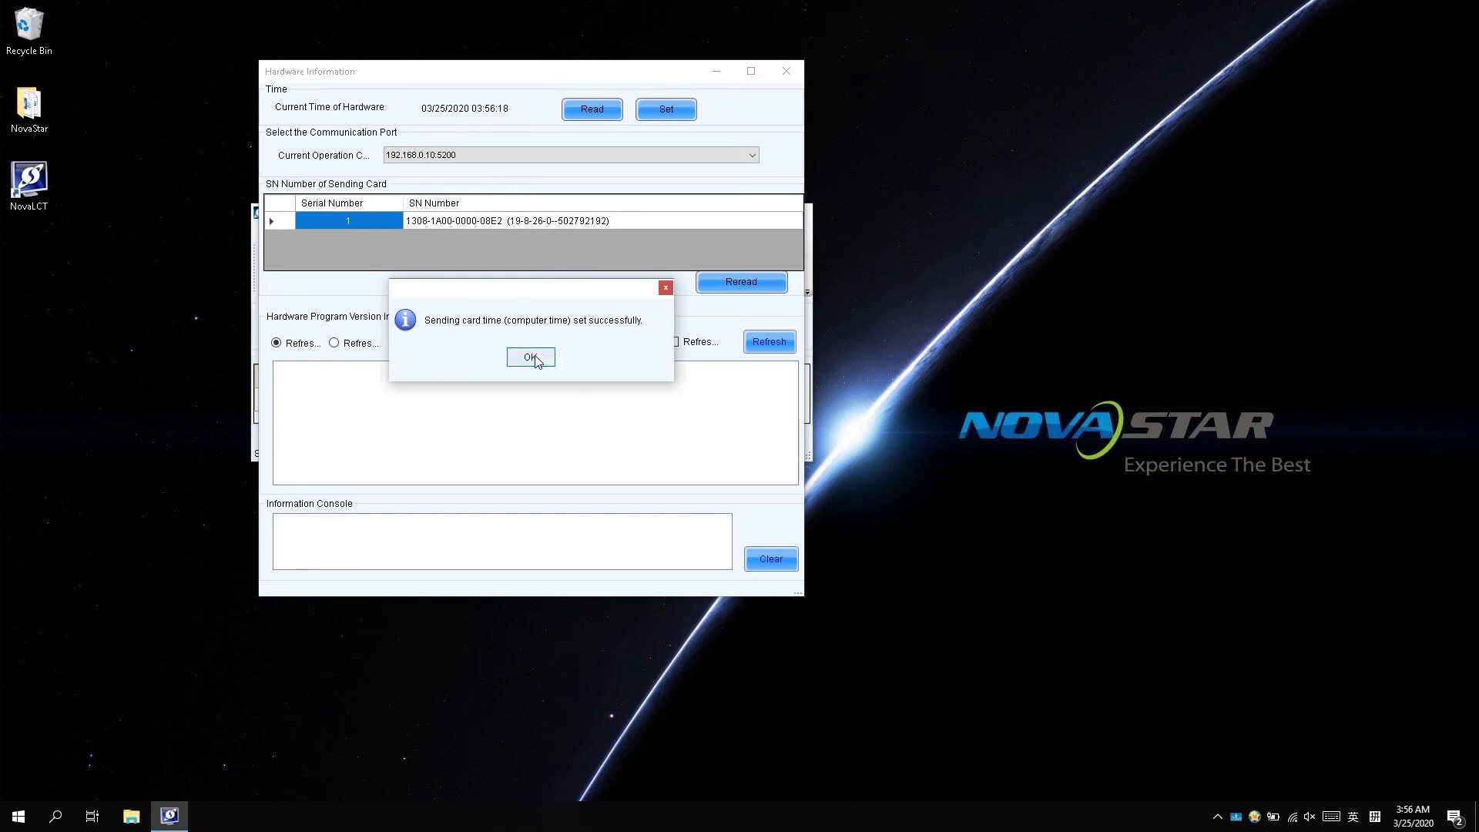
{"action": "left_click", "coordinate": [532, 359]}
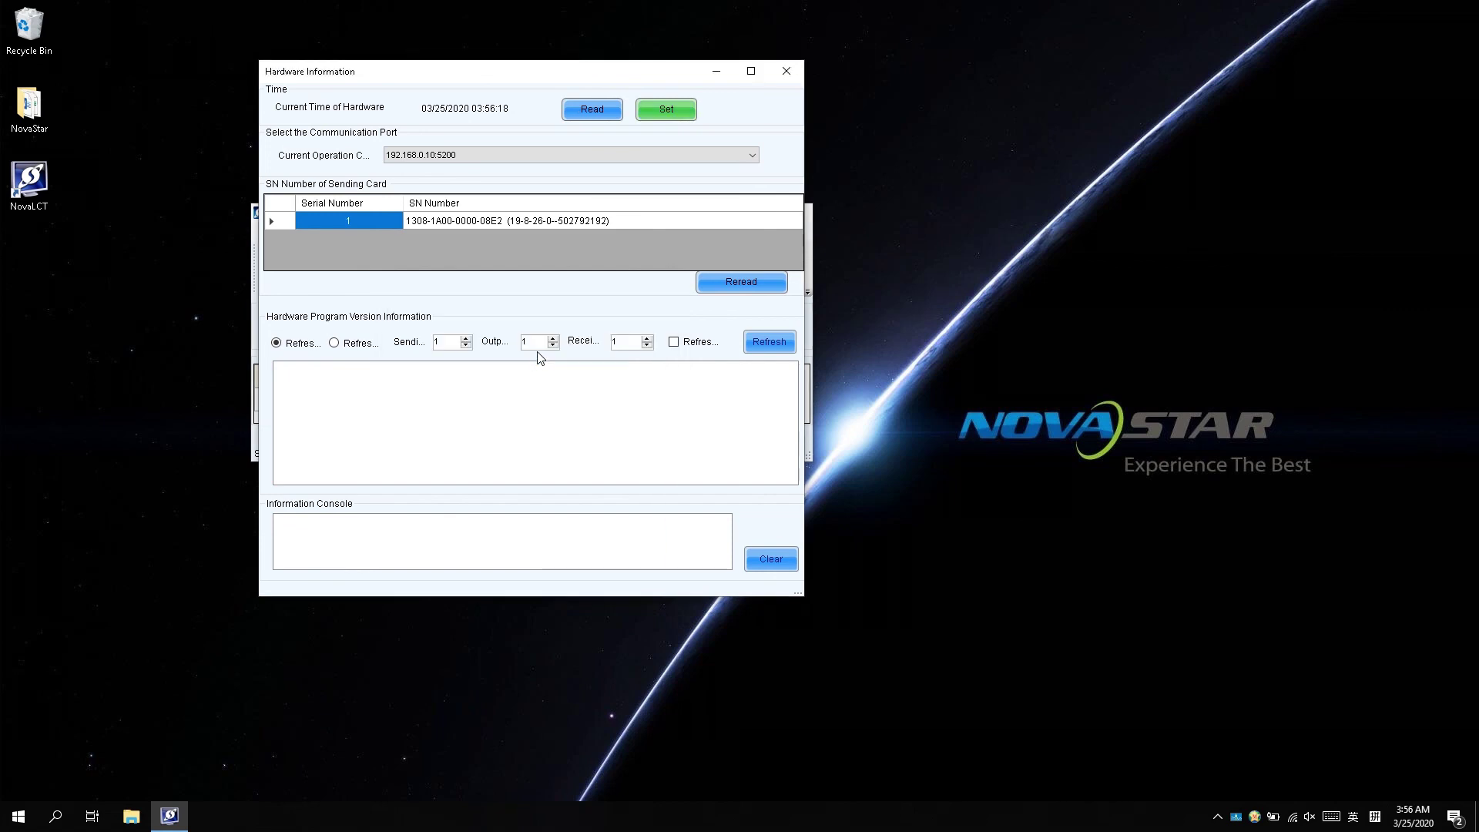
{"action": "left_click", "coordinate": [780, 75]}
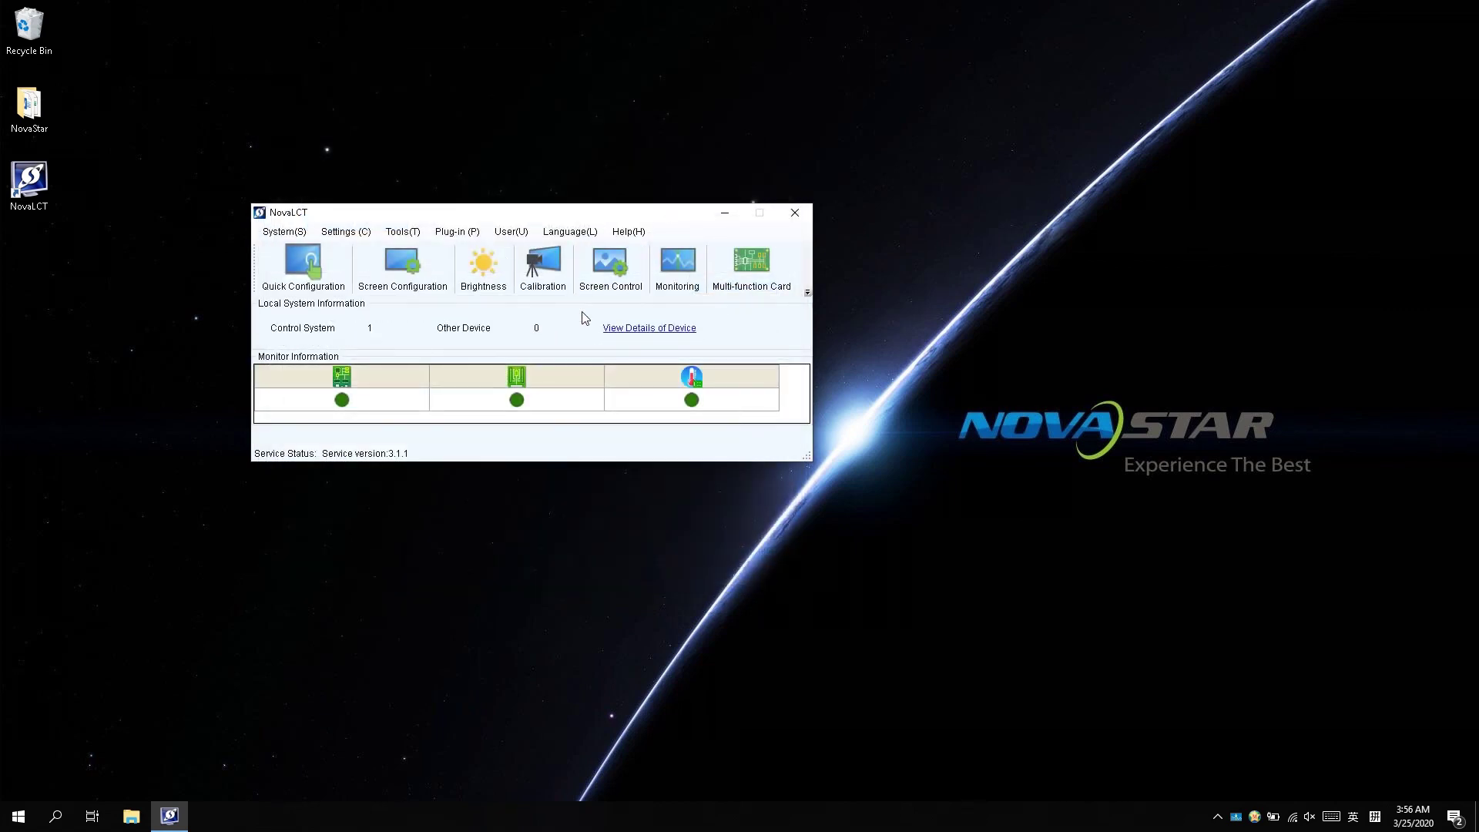